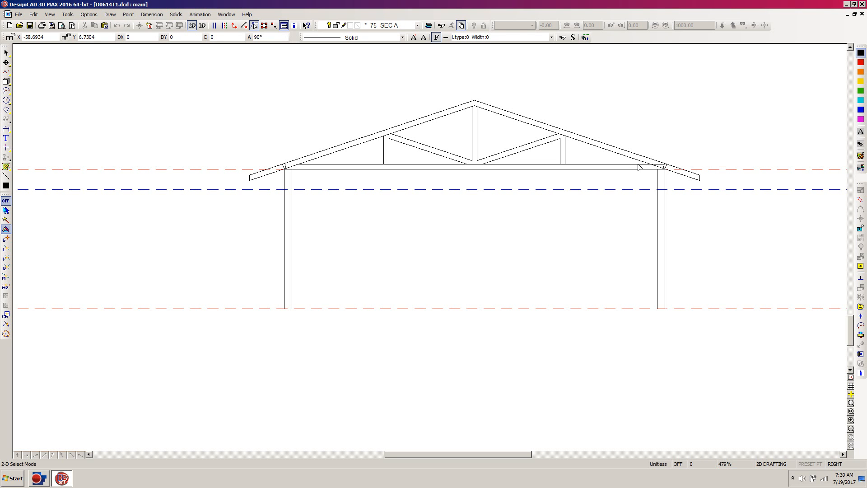
Trim the bottom chord's upper line to the underside of the right rafter near the right eave.
key(t)
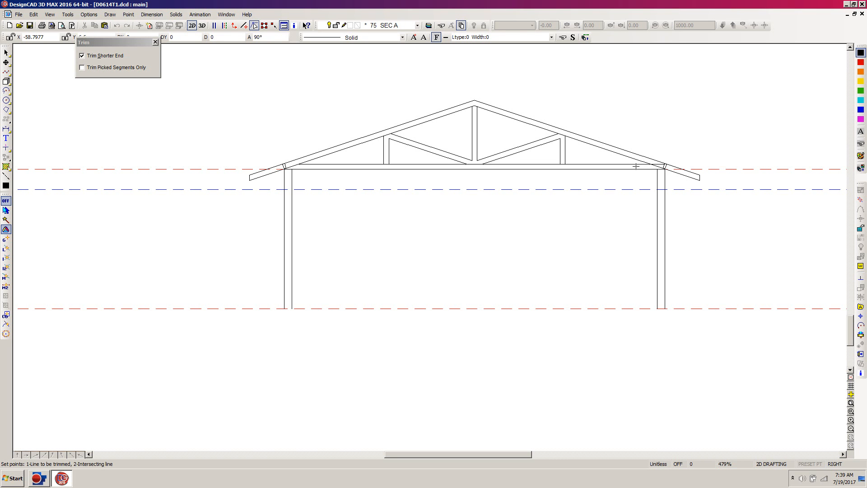
click(631, 165)
click(630, 156)
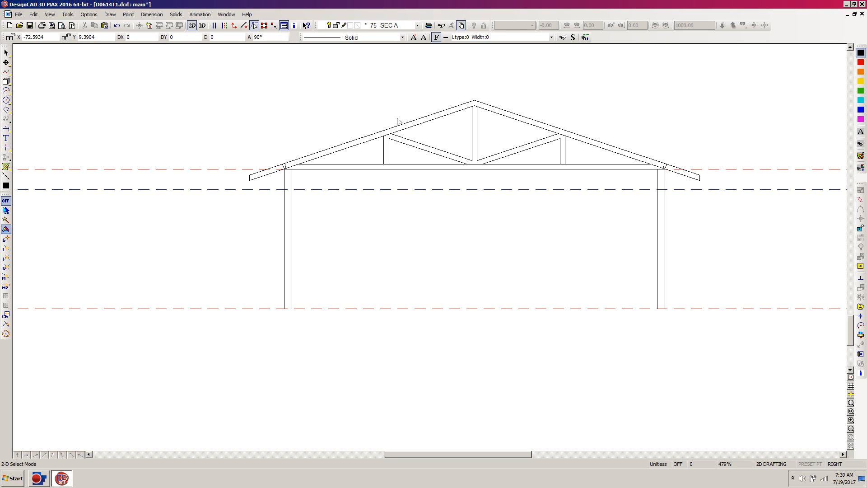
Draw a parallel line above the left rafter's top edge at a distance of 0.0521 for the roof sheathing.
key(p)
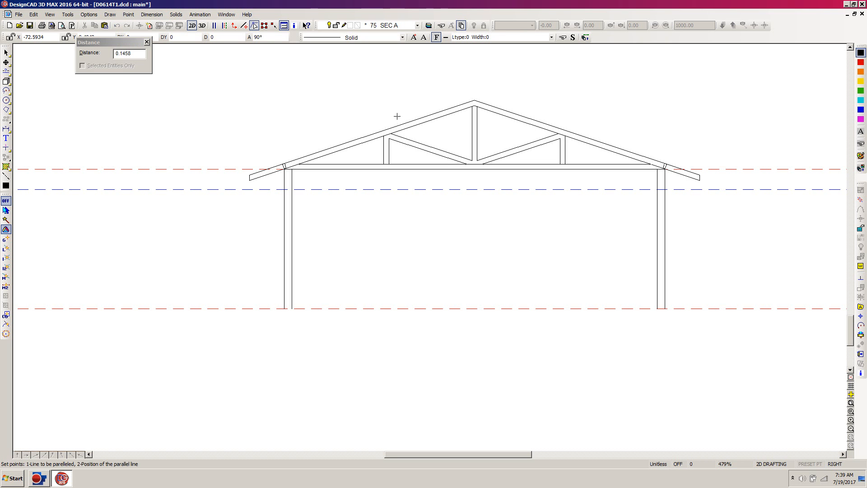
double_click(139, 56)
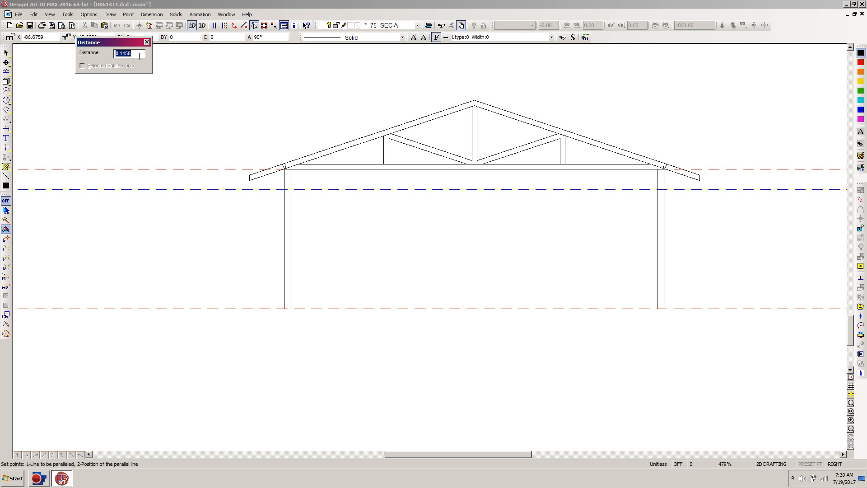
text(.08)
key(BackSpace)
key(BackSpace)
key(BackSpace)
text(625)
key(Return)
click(373, 132)
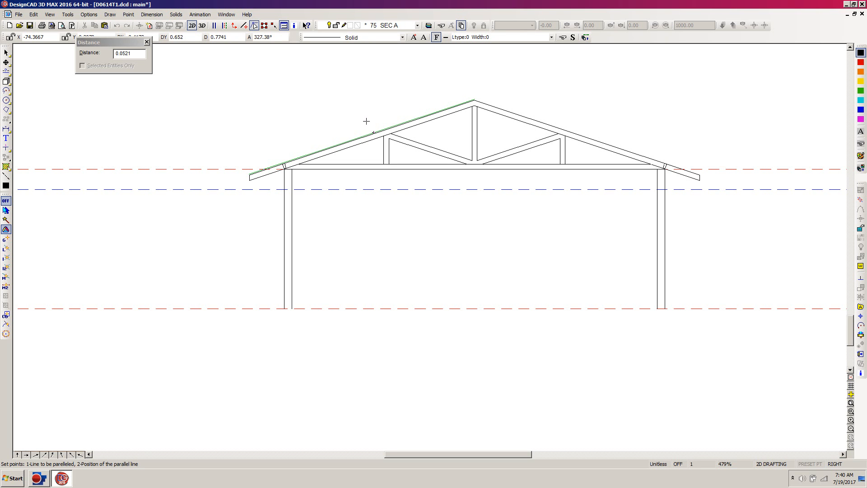
click(368, 121)
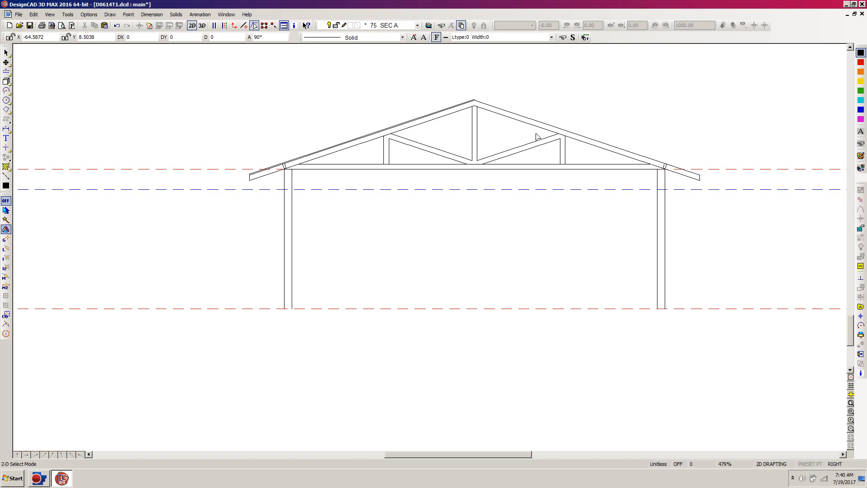
Draw a matching parallel line above the right rafter's top edge at the same 0.0521 distance.
key(p)
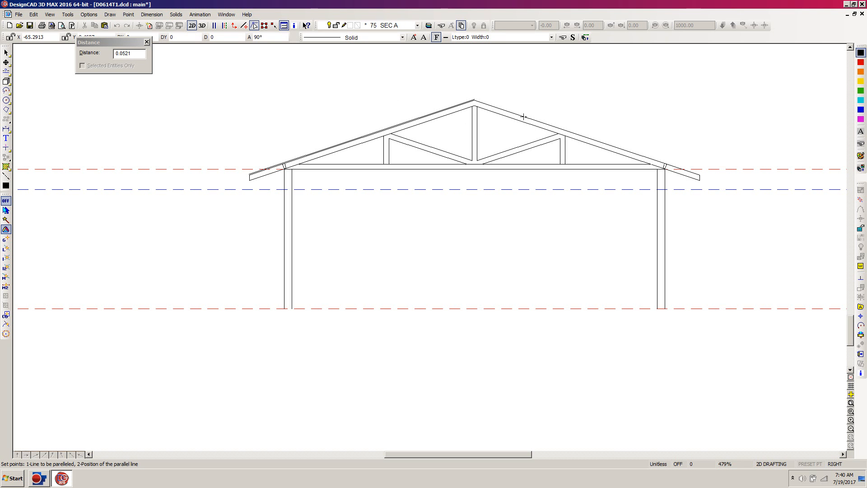
click(523, 117)
click(525, 103)
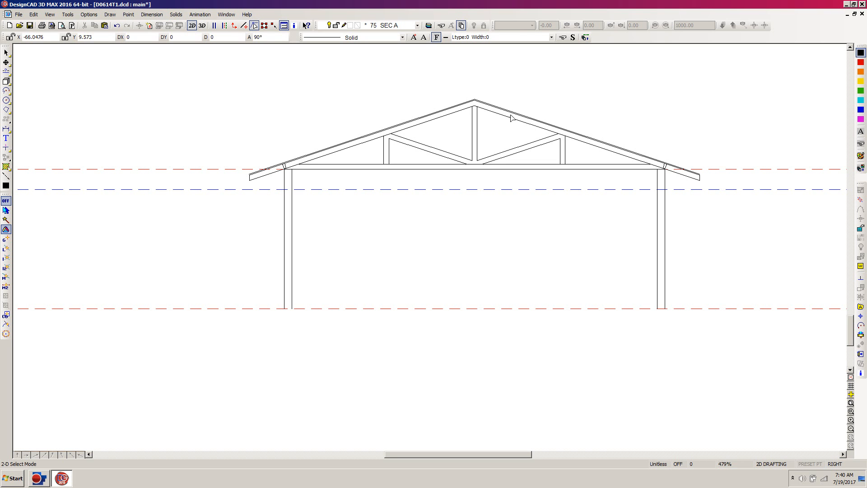
Trim the left and right sheathing lines to each other so they meet at the ridge.
key(z)
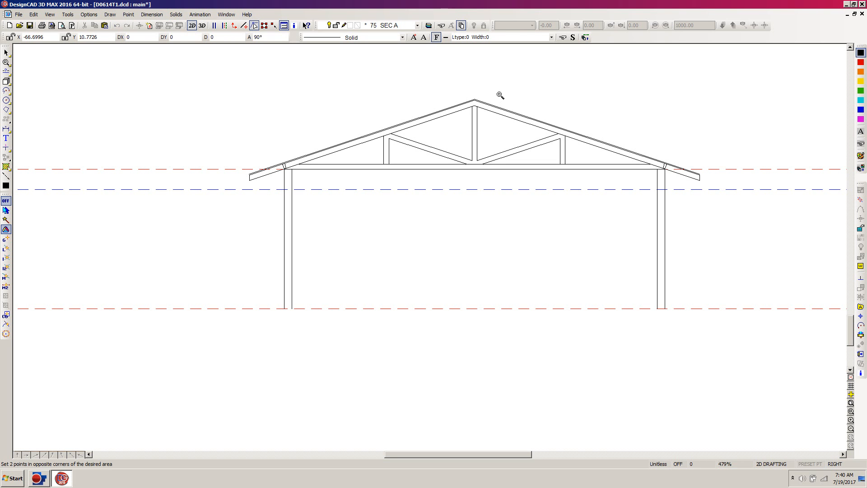
click(492, 85)
click(451, 110)
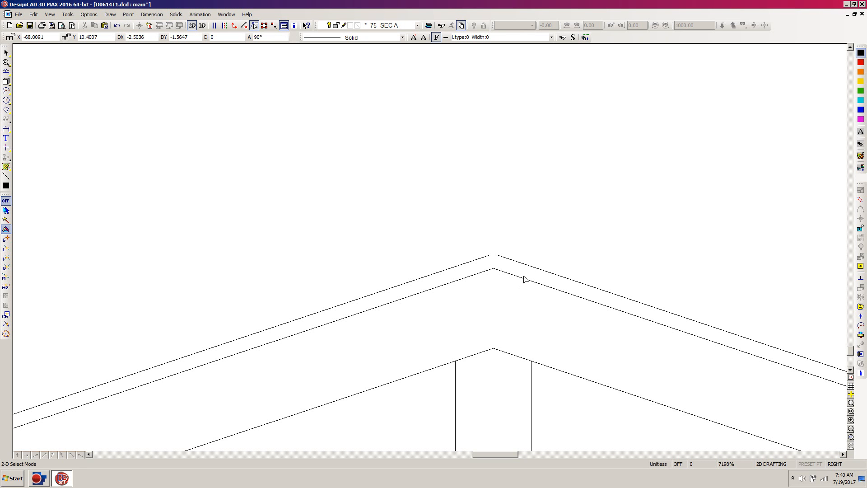
key(t)
click(465, 260)
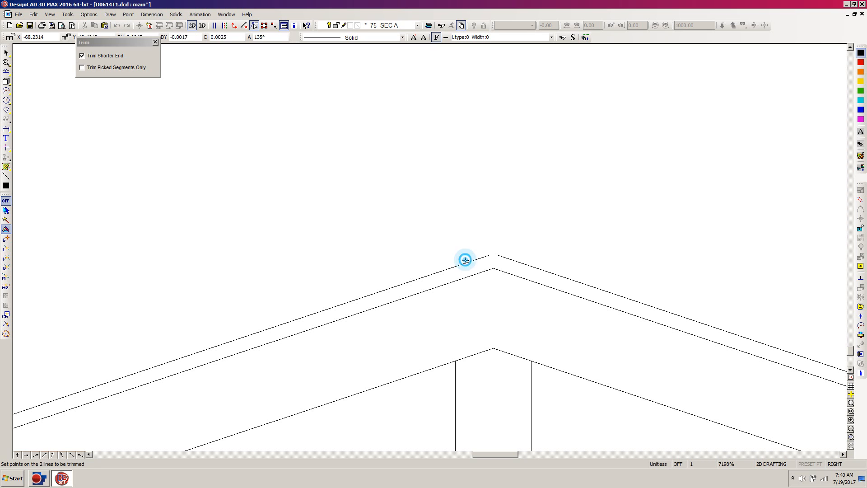
click(506, 258)
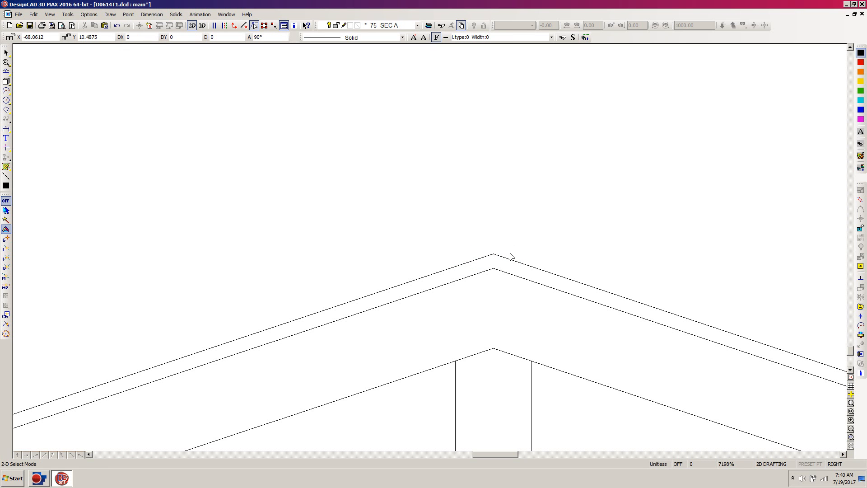
Draw a 1.5" wide by 5.5" high fascia box just below the left rafter tail, using relative coordinates for its opposite corner.
key(ctrl+w)
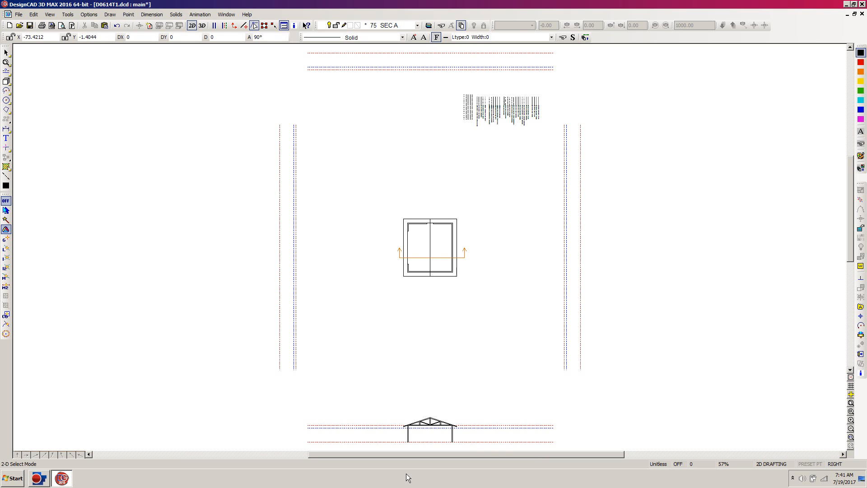
key(z)
click(470, 399)
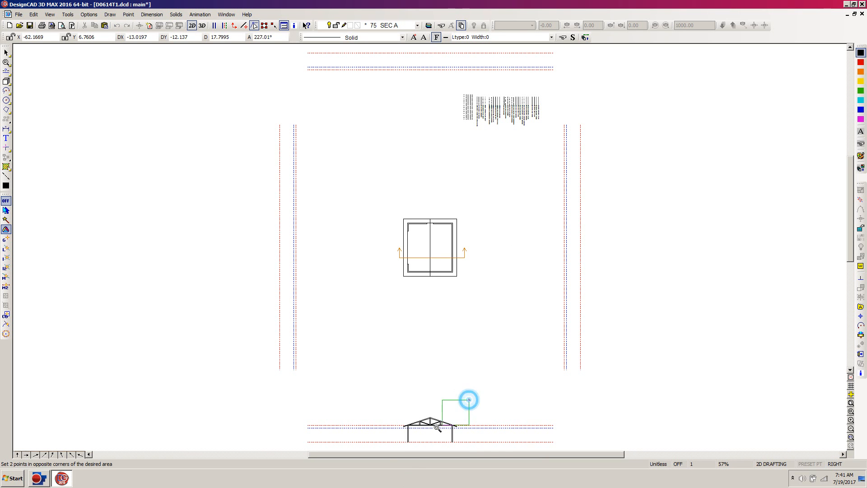
click(390, 449)
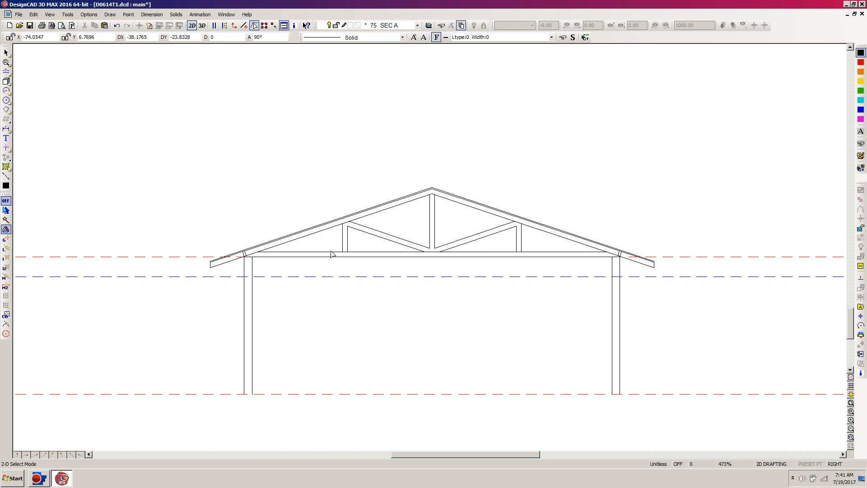
key(w)
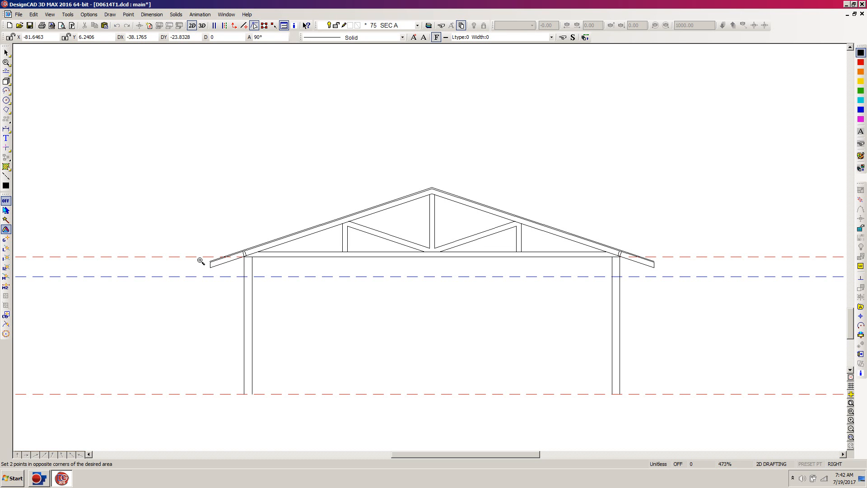
click(234, 239)
click(193, 289)
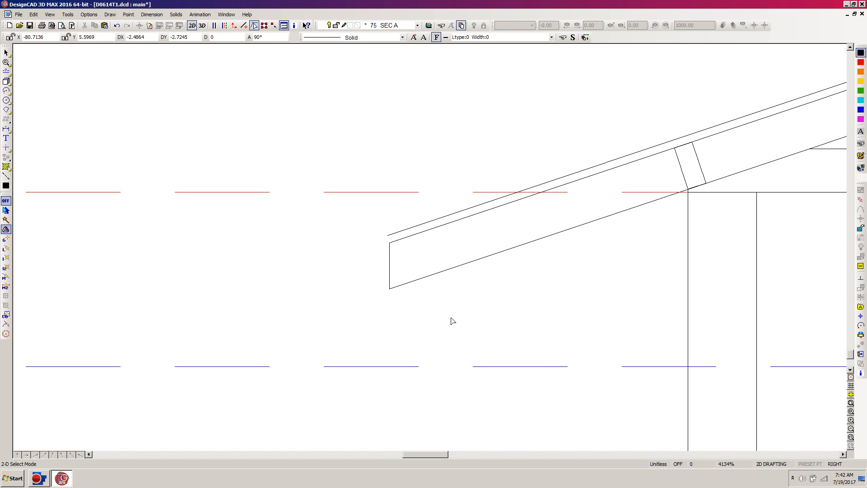
key(b)
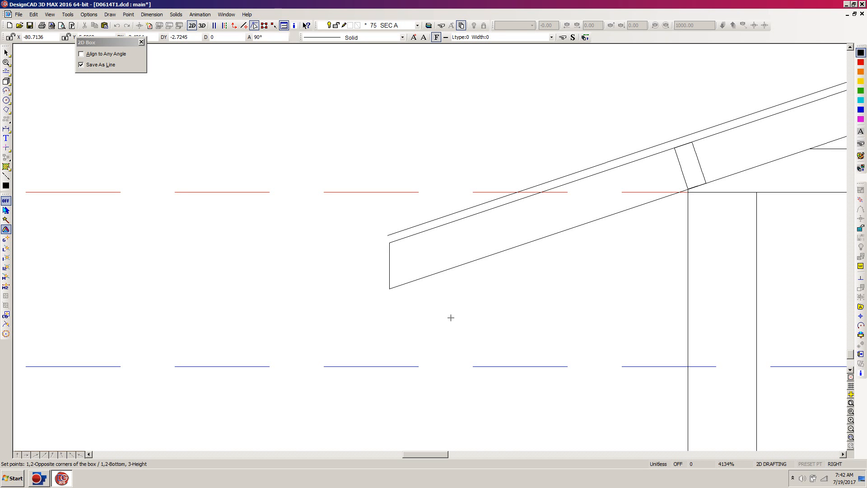
click(451, 318)
key(apostrophe)
text(1.5)
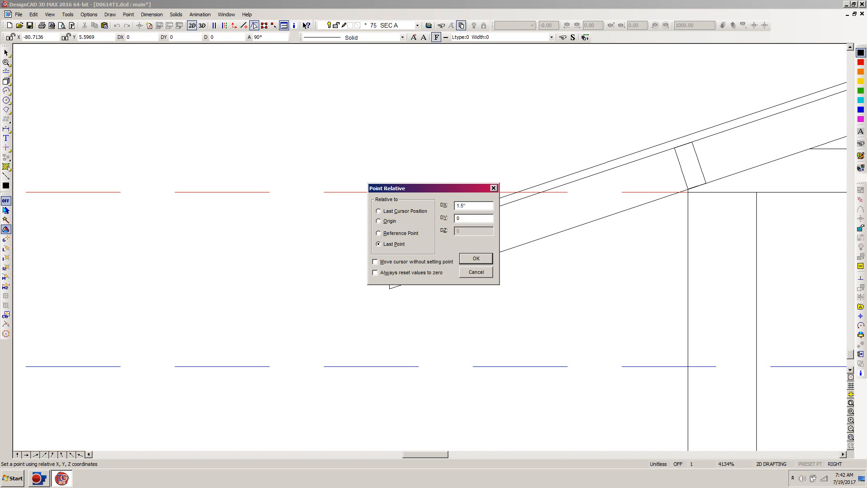
key(Tab)
text(5.5)
key(Tab)
key(Up)
key(Up)
key(Up)
key(Return)
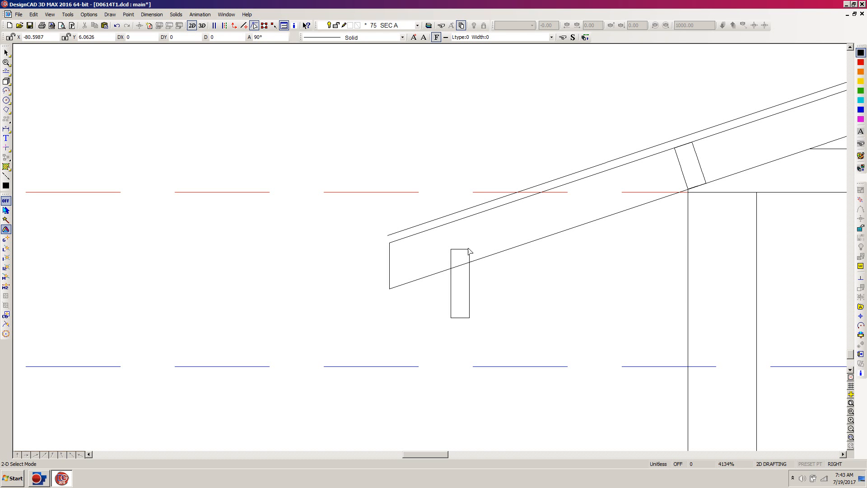
Move the fascia box from a point on its outer edge to the upper corner of the left rafter tail.
click(451, 265)
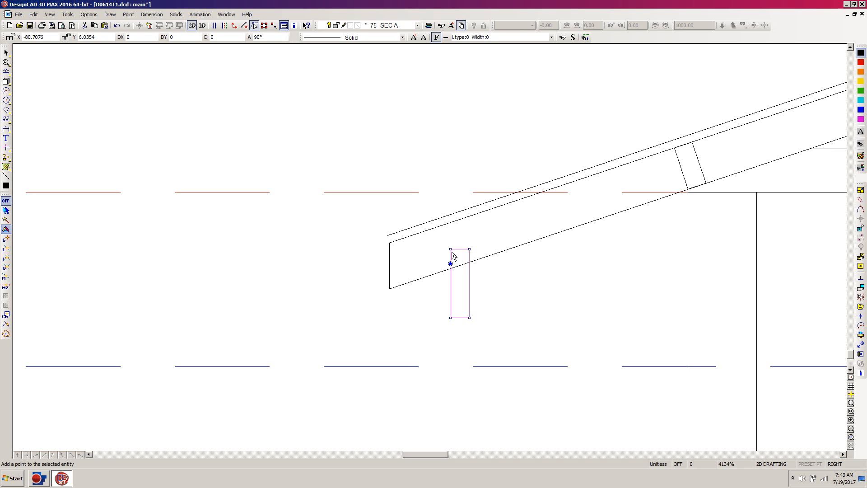
click(450, 263)
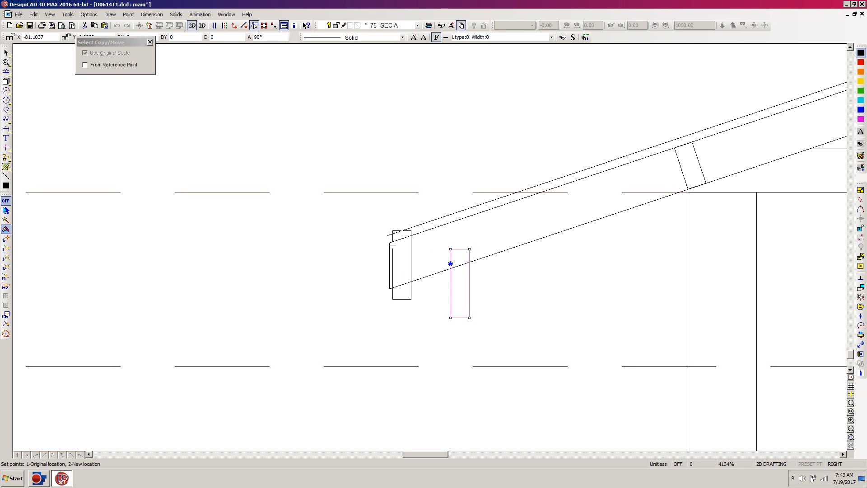
click(389, 242)
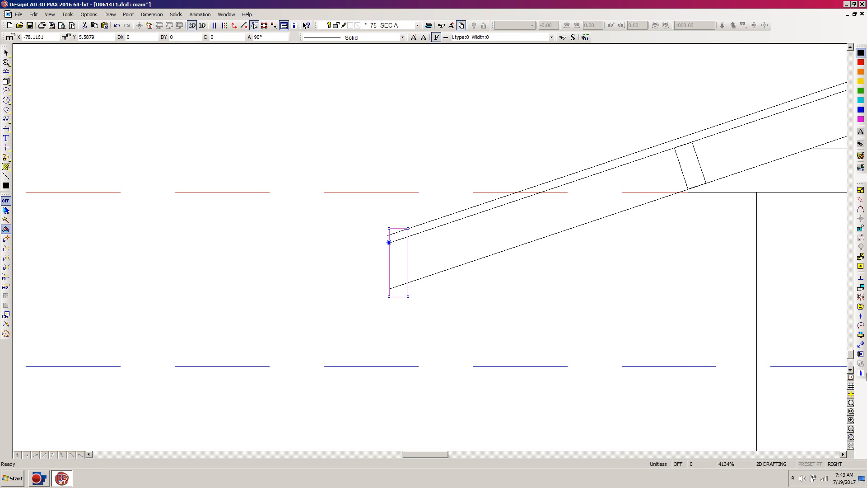
Set the fascia box's handle at its upper inner corner and move that corner down to the intersection with the rafter's top edge.
click(861, 345)
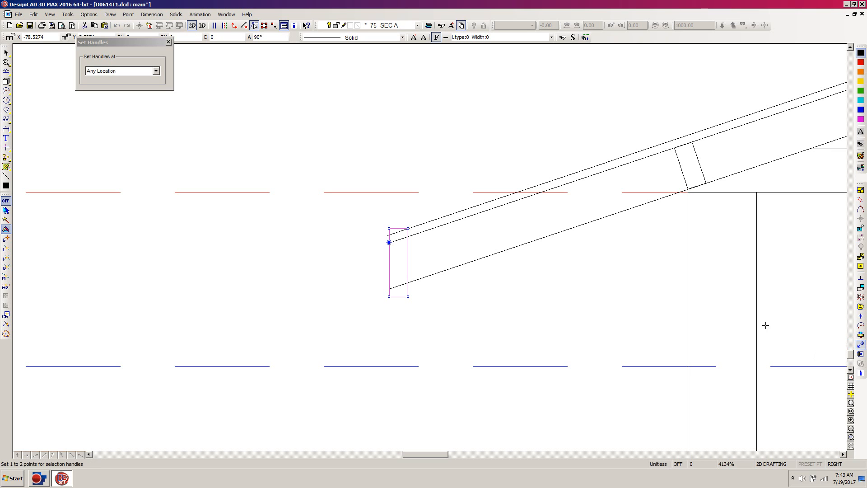
click(408, 229)
key(Return)
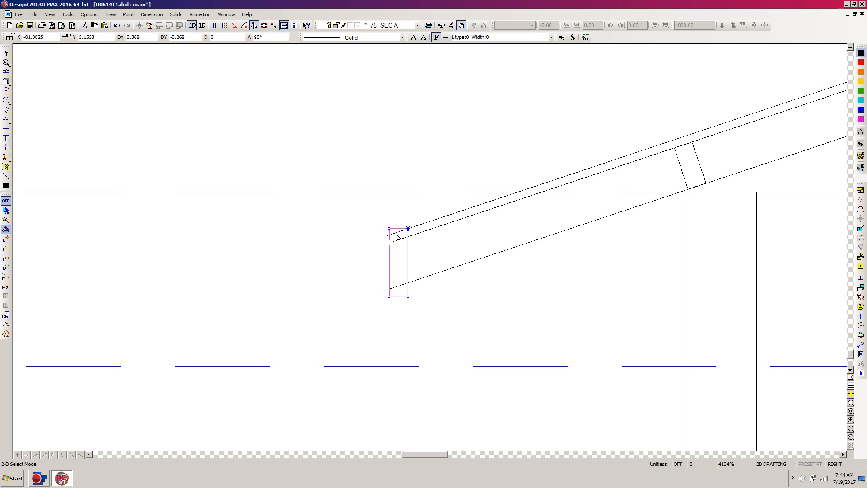
key(m)
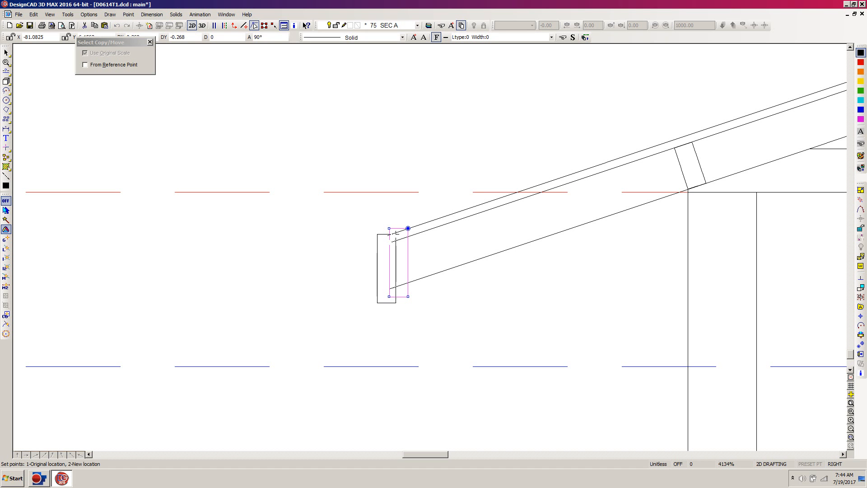
click(5, 269)
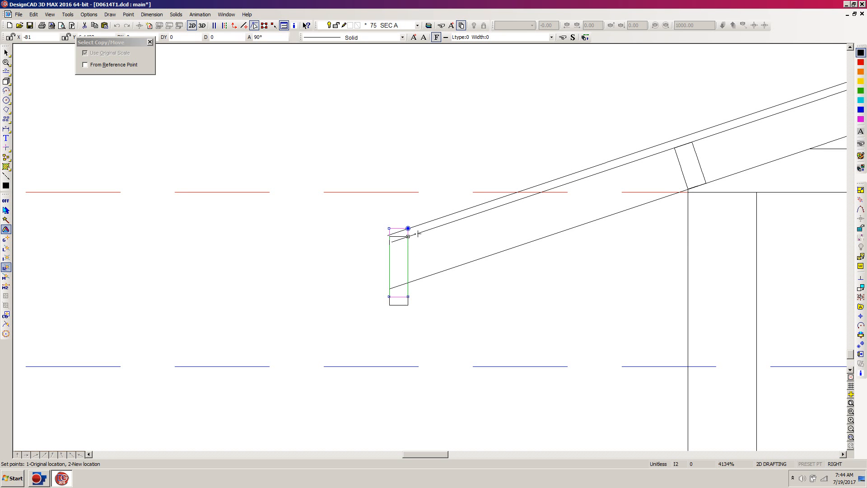
click(409, 236)
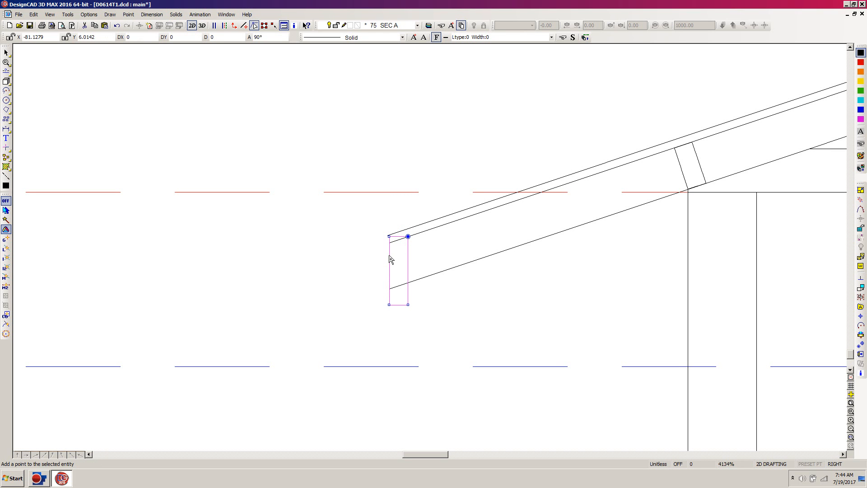
Move the fascia's upper outer corner point down to the rafter tail's upper corner so its top follows the roof slope.
click(408, 236)
key(z)
click(428, 211)
click(339, 268)
click(470, 227)
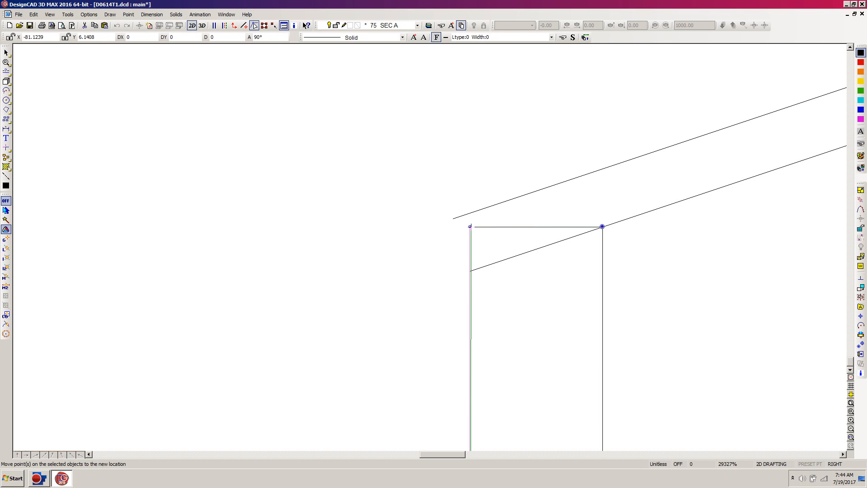
click(470, 271)
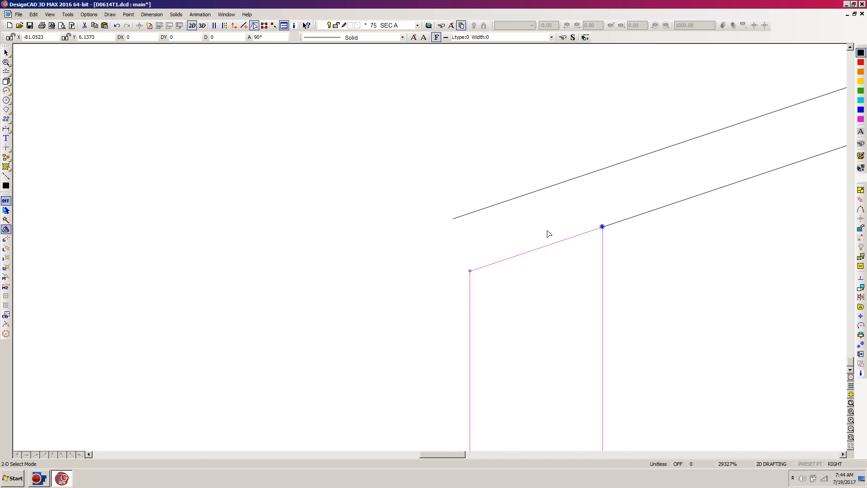
key(p)
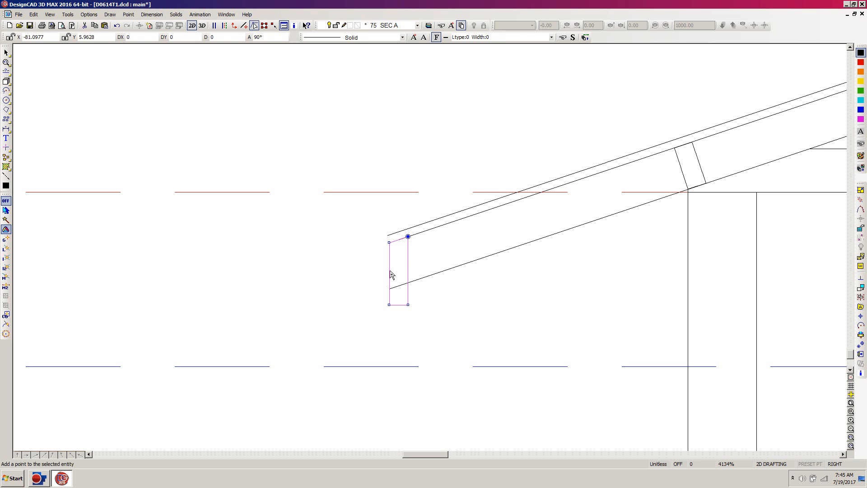
click(452, 257)
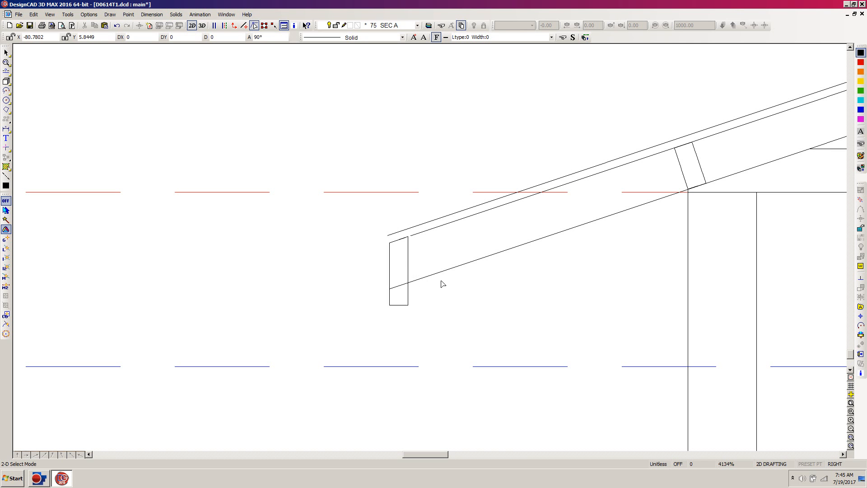
Trim the left rafter's bottom line to the inner edge of the fascia.
key(t)
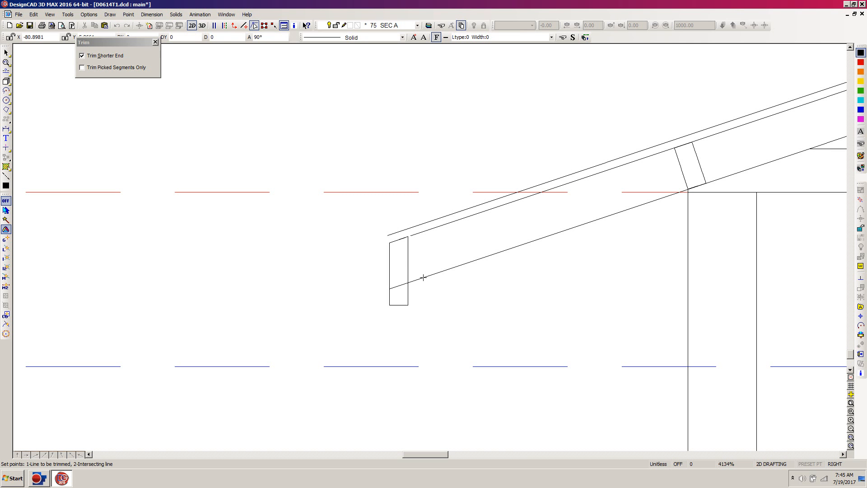
click(423, 277)
click(408, 265)
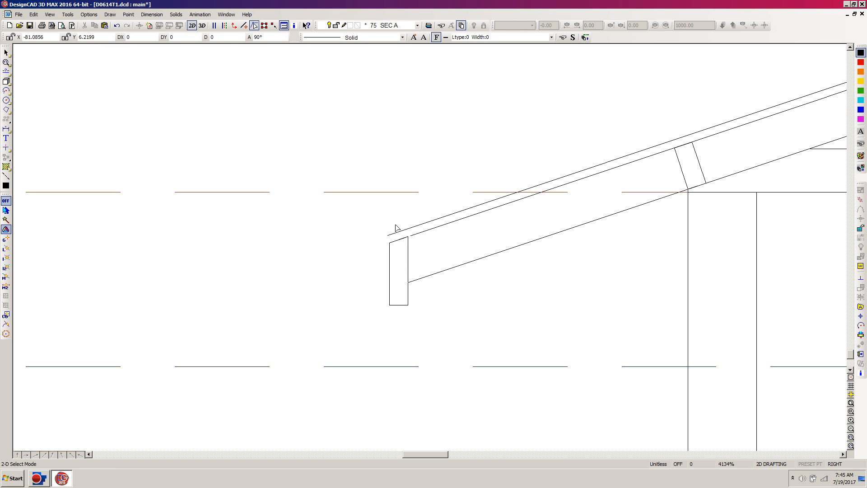
Draw a vertical line down the fascia's outer edge from its upper corner and extend its upper end past the top sheathing line.
click(380, 293)
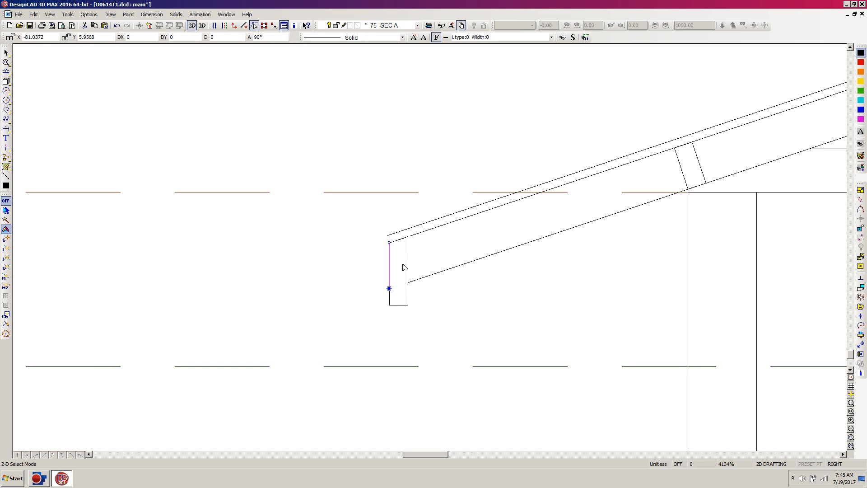
key(e)
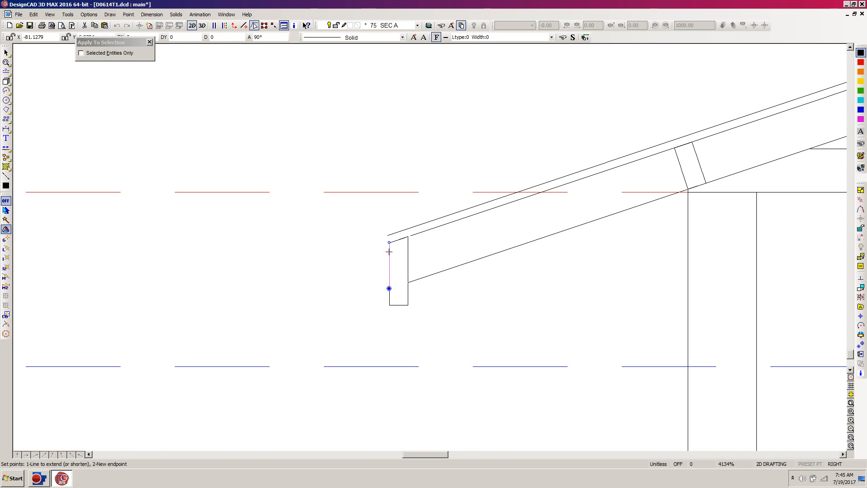
click(388, 252)
click(387, 229)
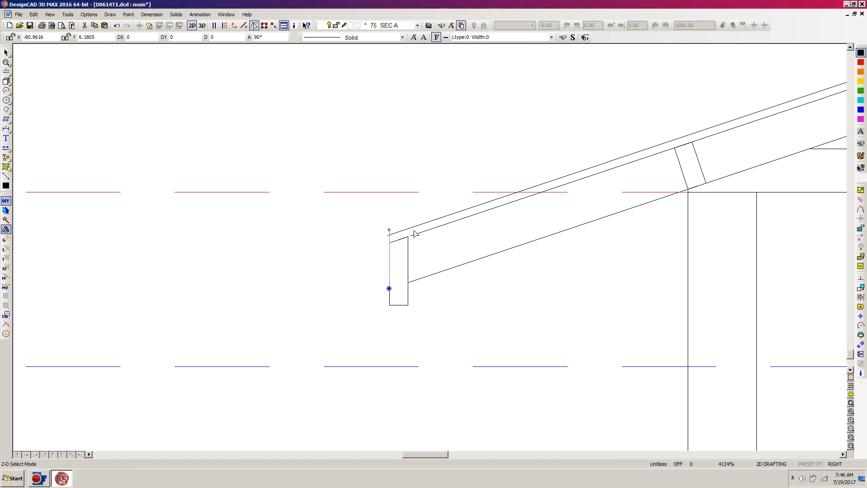
key(Escape)
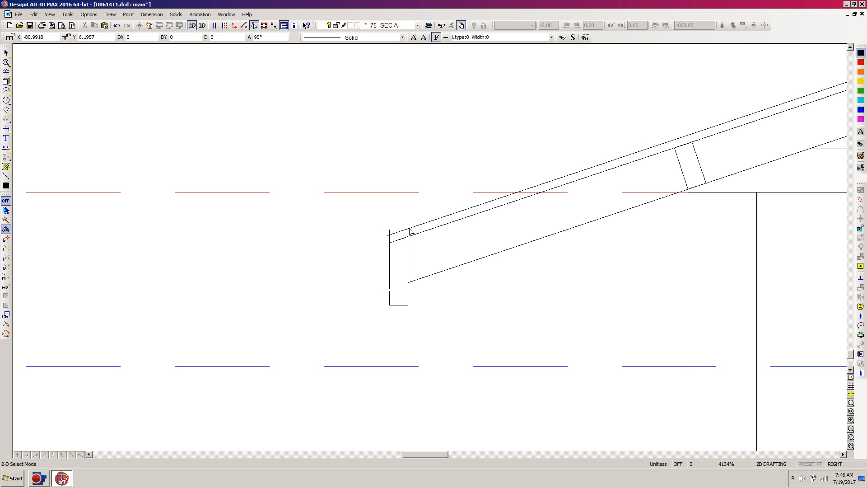
Trim the vertical line and the top sheathing line to a clean corner at the eave, and select the vertical line.
key(t)
click(387, 235)
click(390, 240)
click(389, 239)
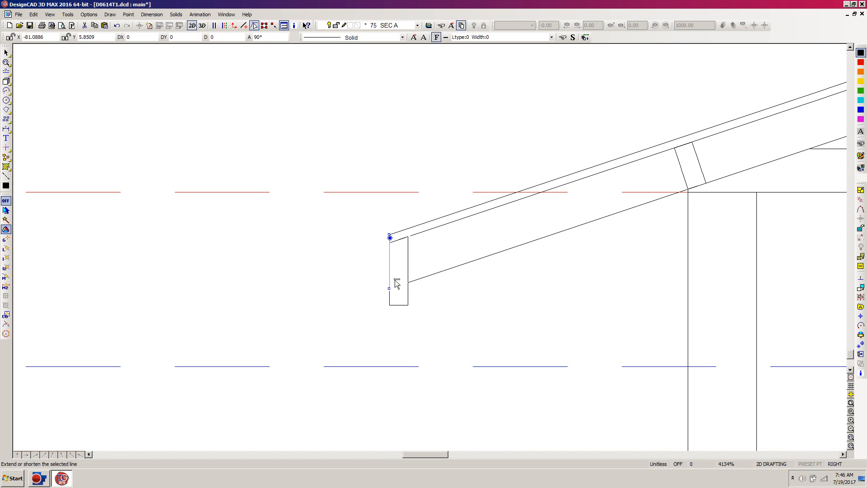
Try to shorten the vertical line's lower end up to the fascia's upper outer corner.
key(x)
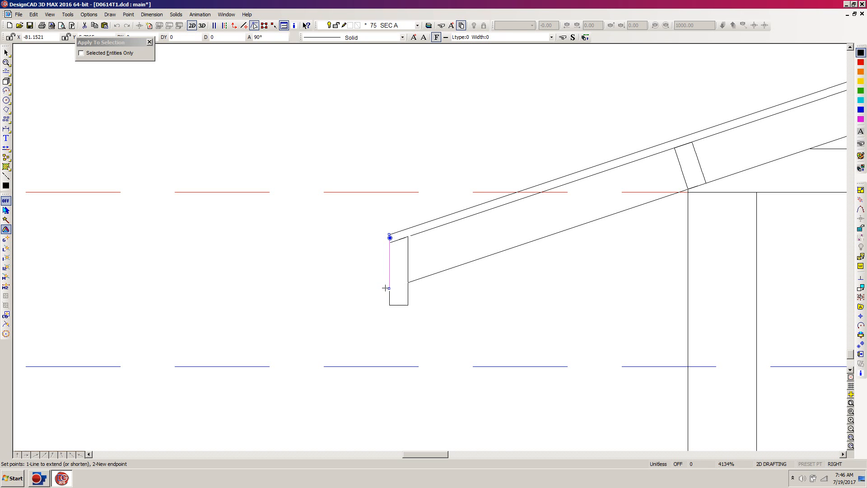
click(386, 286)
click(388, 248)
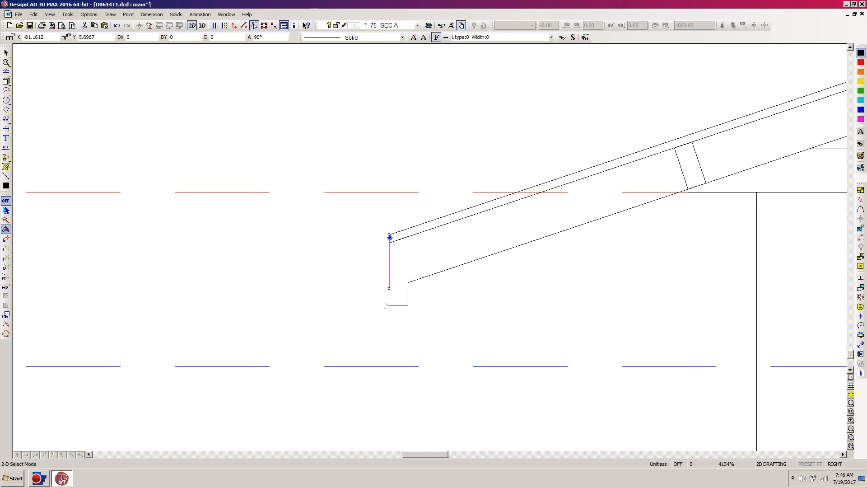
scroll(387, 299, down, 3)
scroll(432, 253, up, 3)
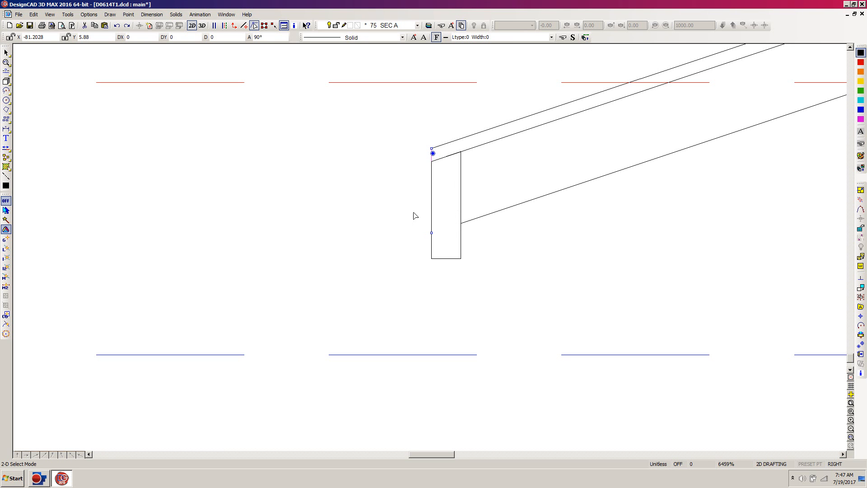
Shorten the vertical line's lower end to the fascia's upper outer corner, applying the change to selected entities only.
key(e)
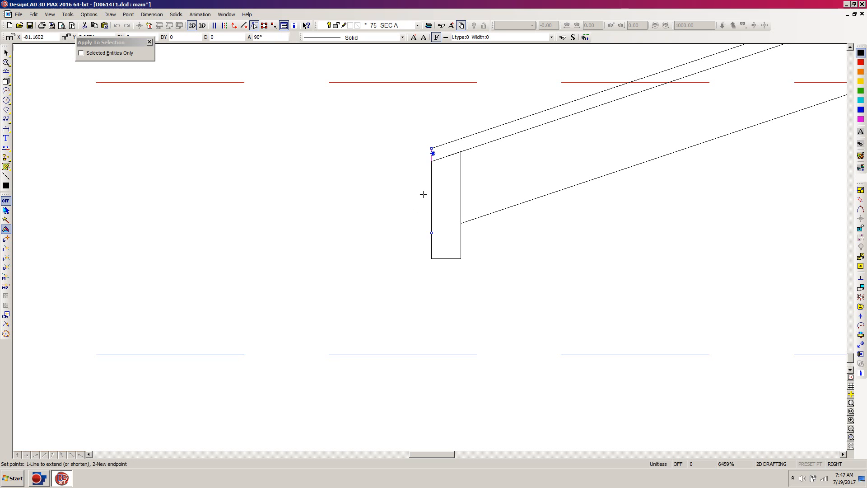
click(81, 54)
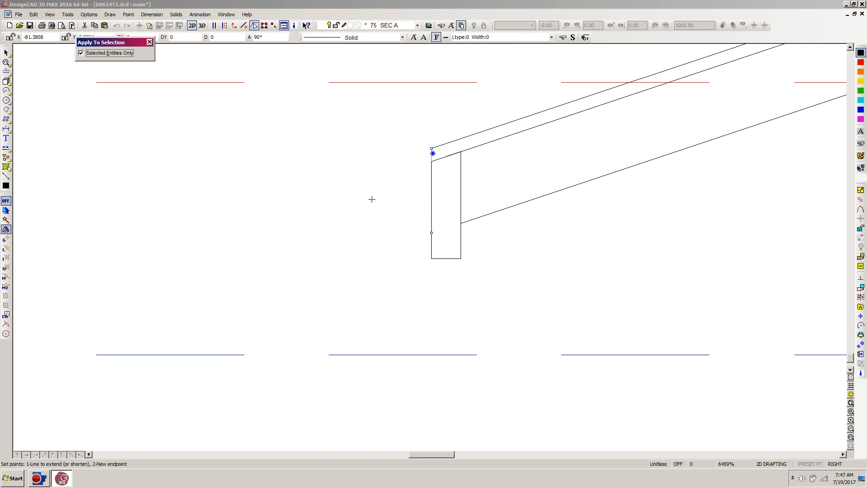
click(426, 227)
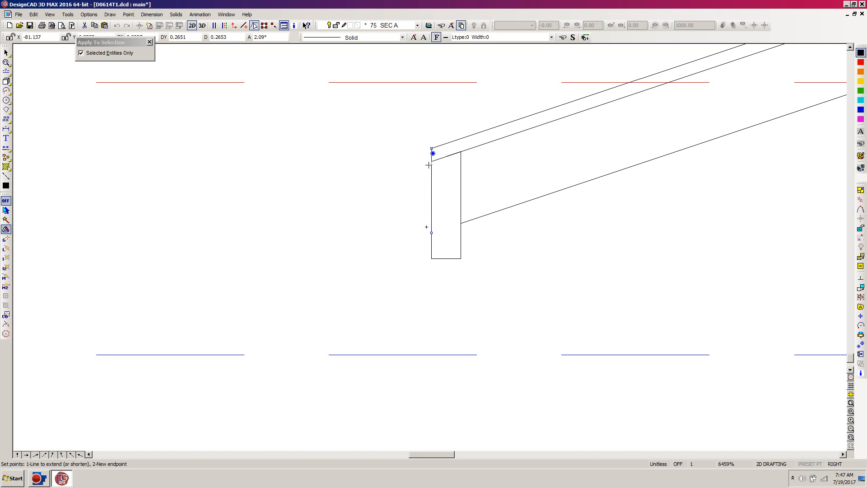
click(430, 161)
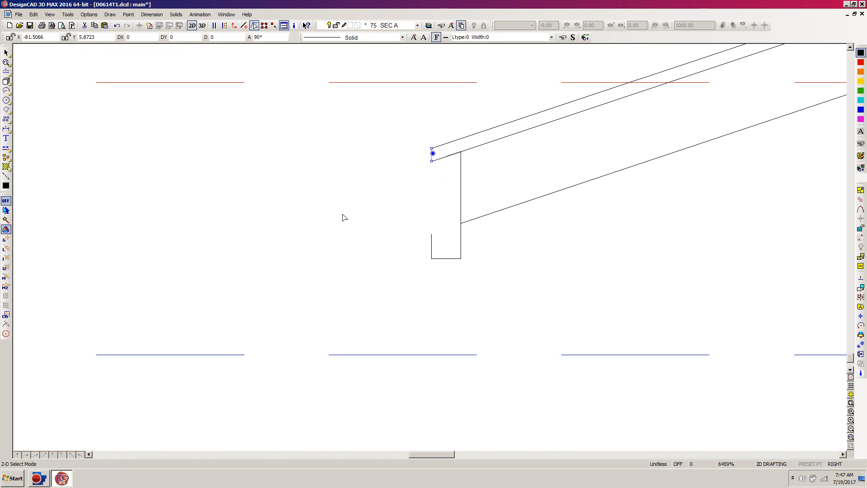
click(473, 214)
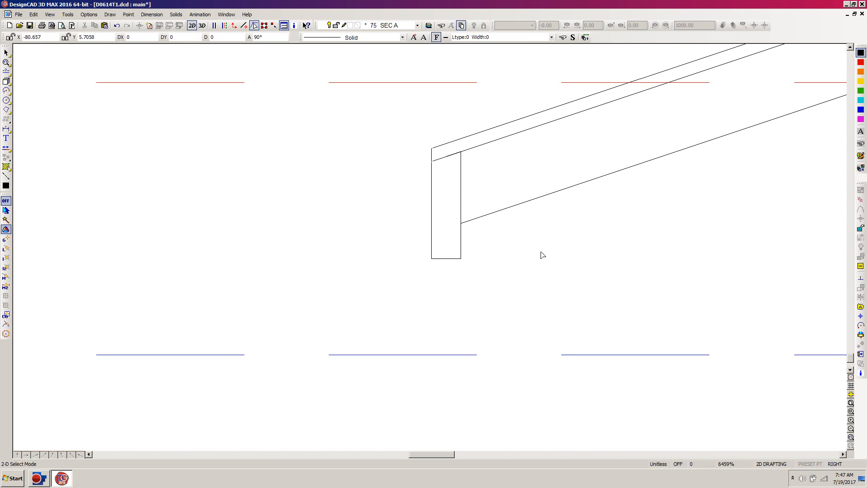
scroll(529, 182, down, 5)
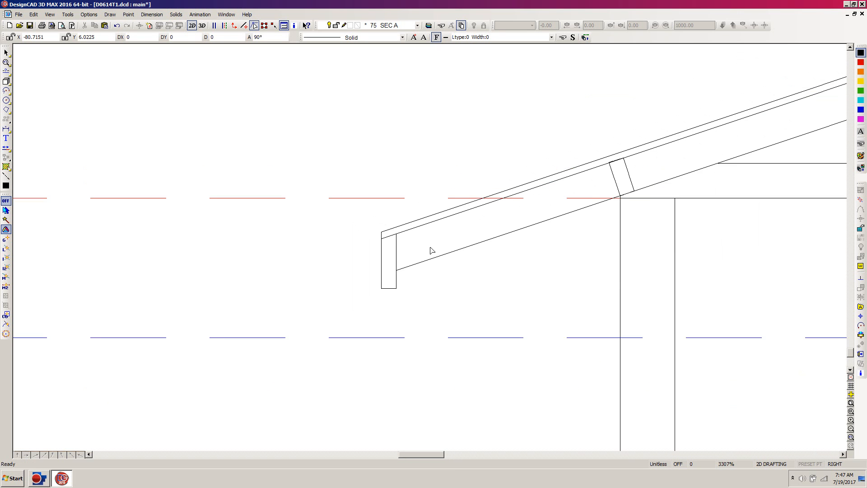
scroll(429, 250, down, 2)
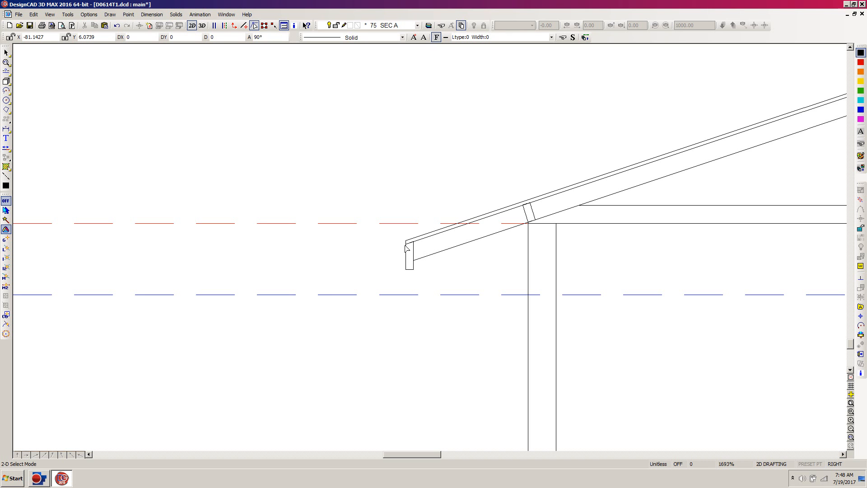
Load the gutter symbol GUTL.dc from the Sym folder.
key(s)
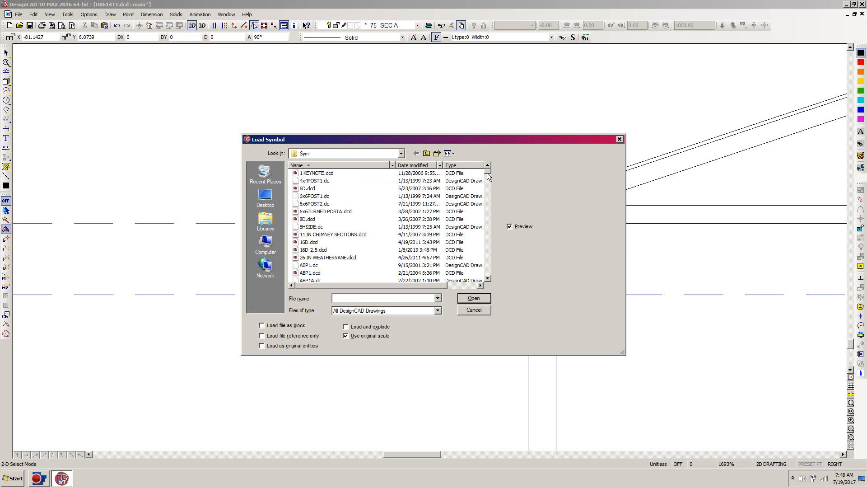
drag(488, 172, 493, 228)
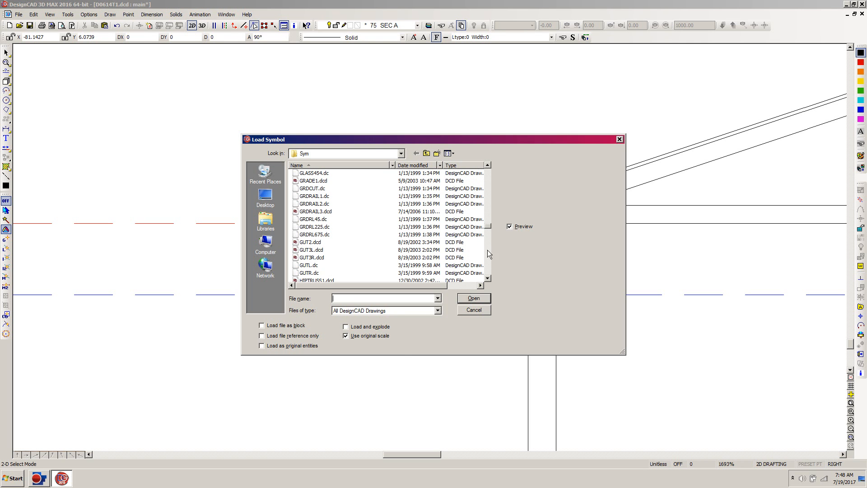
click(310, 266)
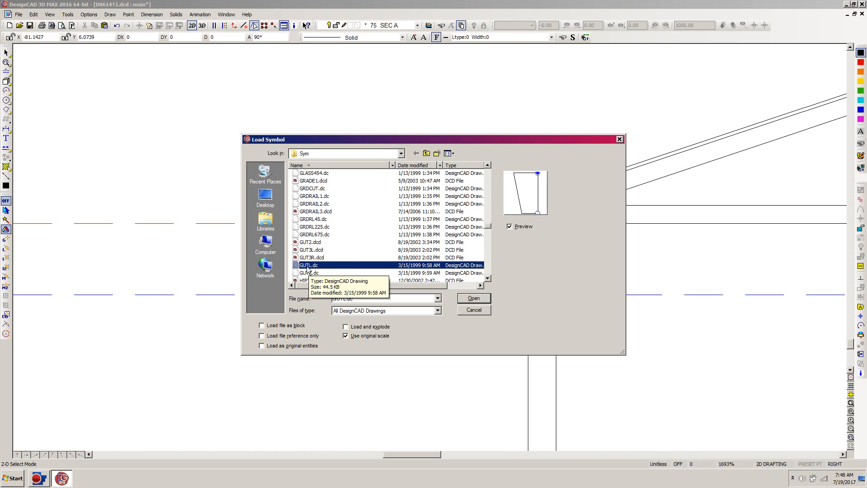
click(473, 298)
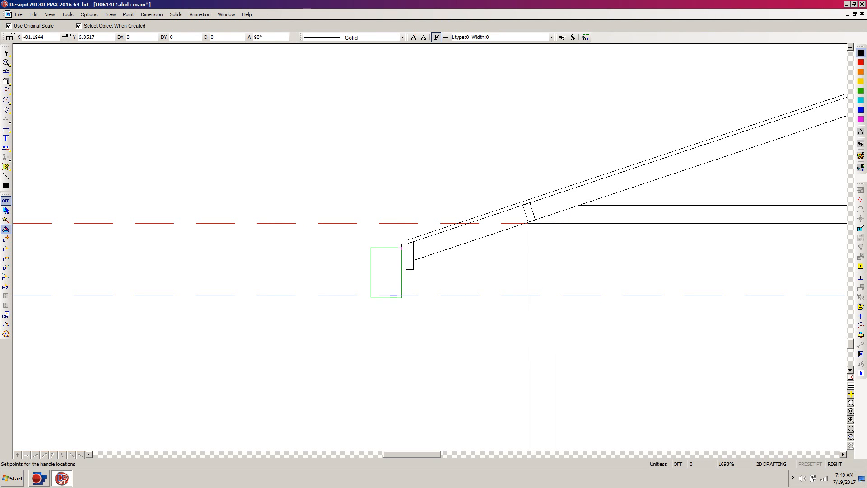
Place the gutter without its original scale, one handle at the fascia's upper outer corner and the other at relative DX 0, DY -5".
click(402, 247)
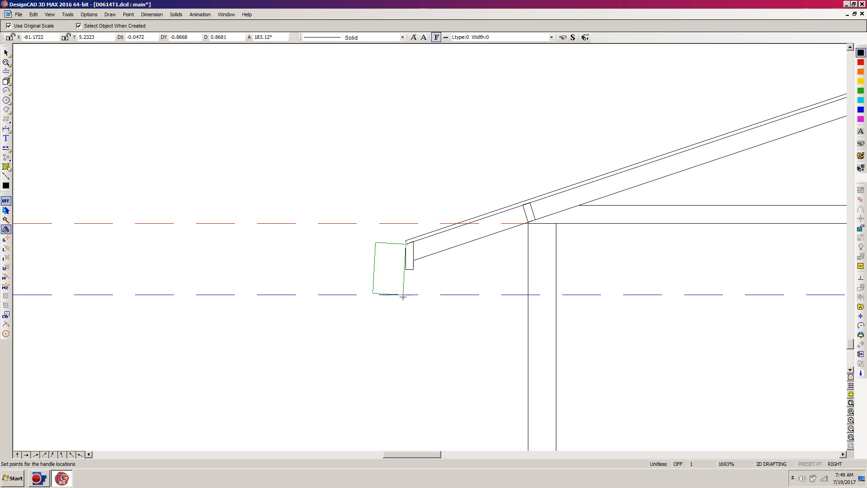
key(Escape)
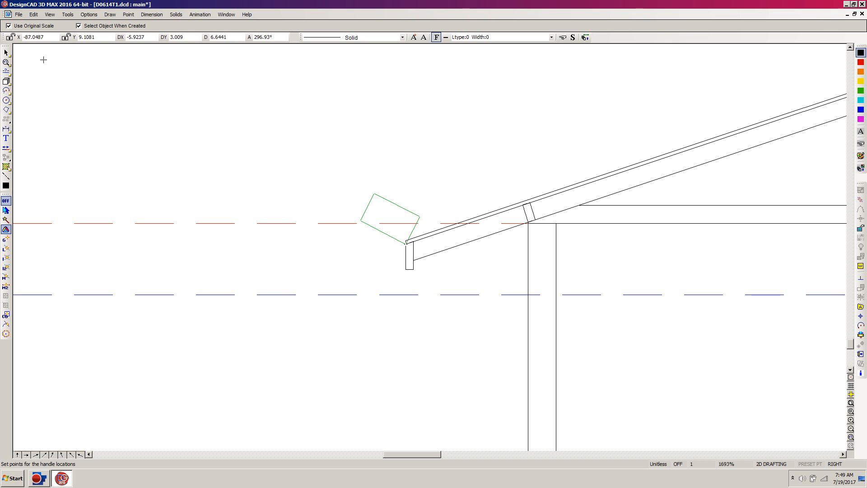
click(9, 26)
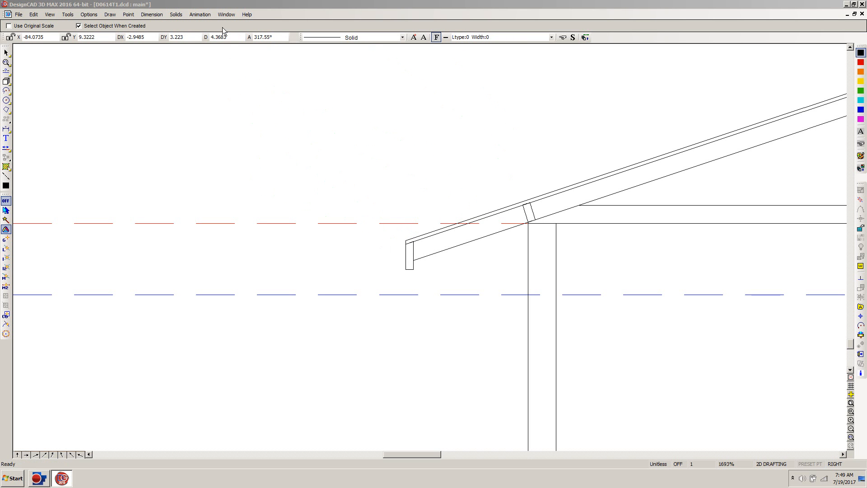
click(276, 40)
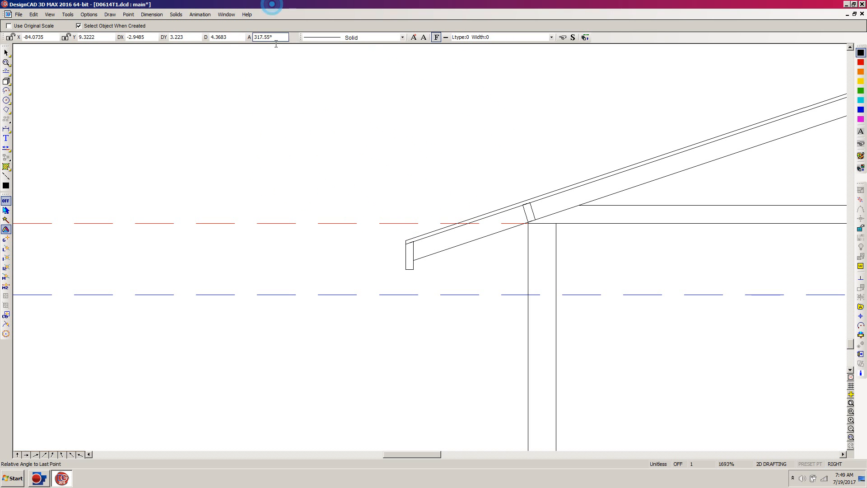
click(406, 243)
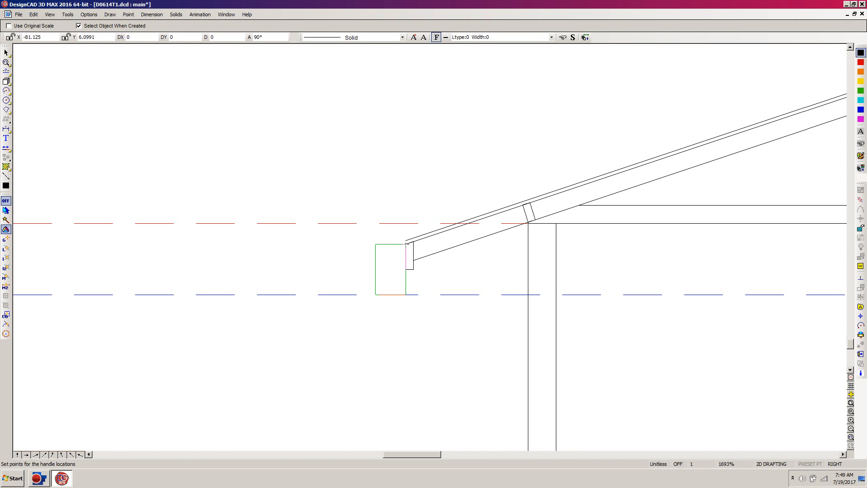
key(apostrophe)
text(0)
key(Tab)
text(-)
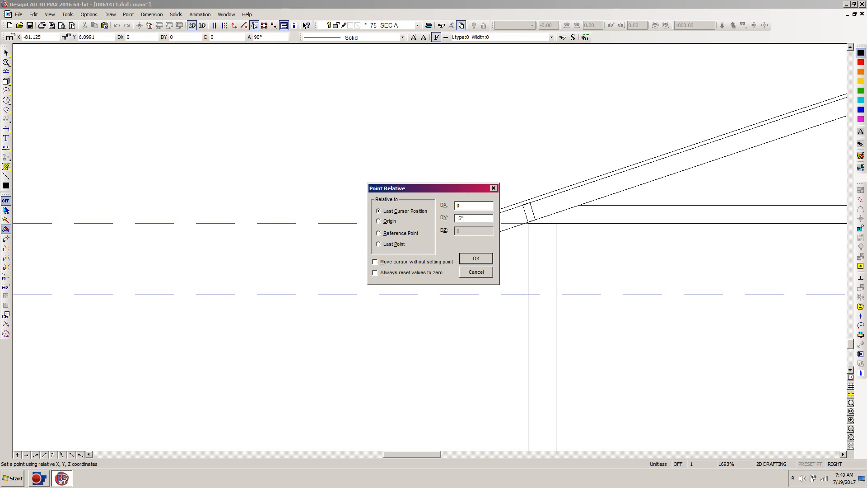
key(Return)
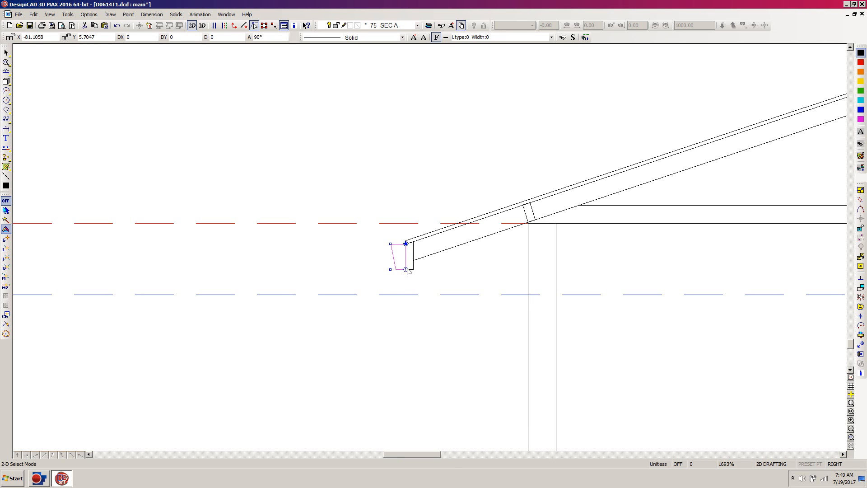
Resize the gutter by keeping its first handle at the fascia's upper outer corner and setting the second at relative DX 0, DY -4.
key(z)
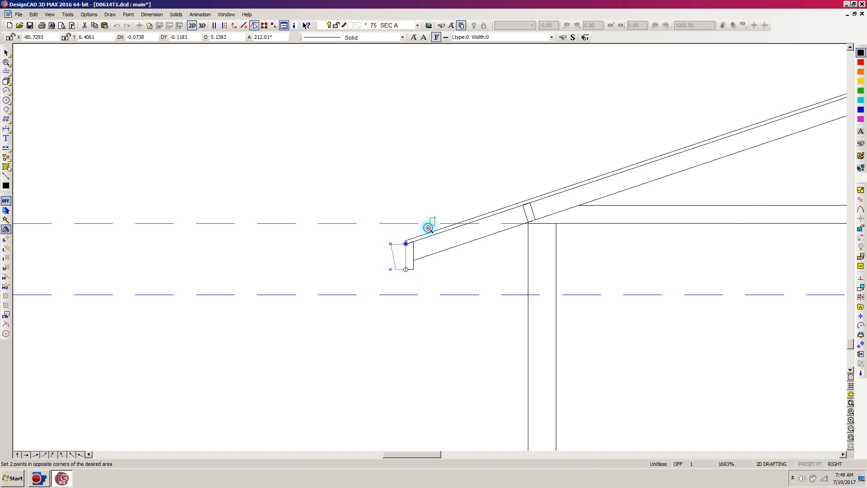
click(438, 219)
click(351, 280)
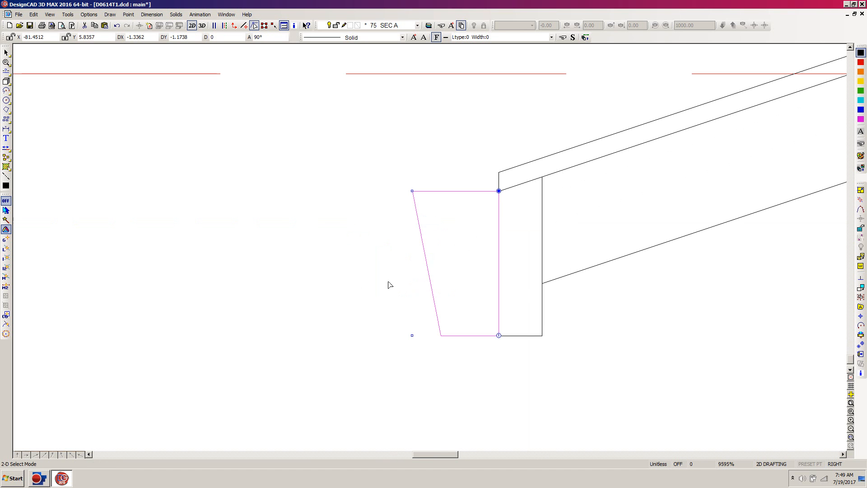
click(455, 335)
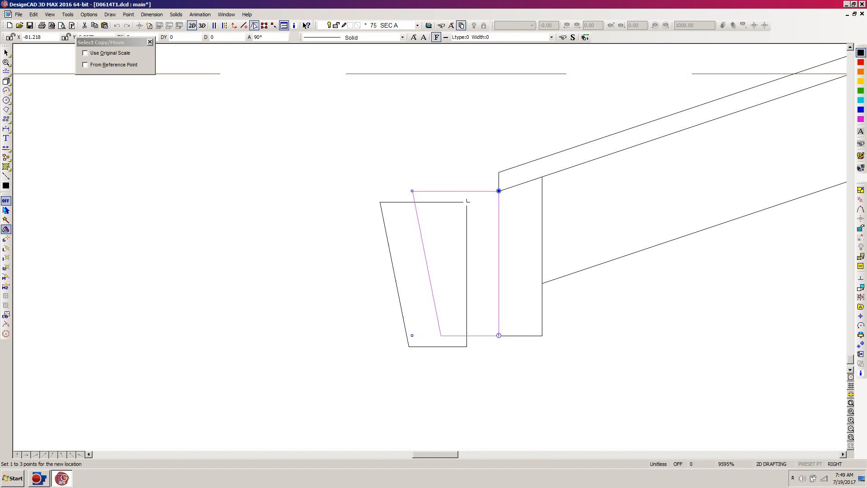
click(499, 191)
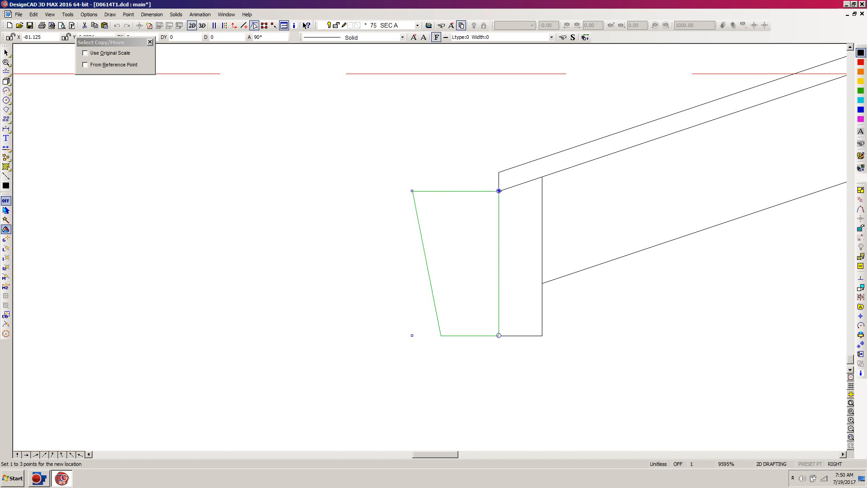
key(apostrophe)
key(Tab)
text(-4)
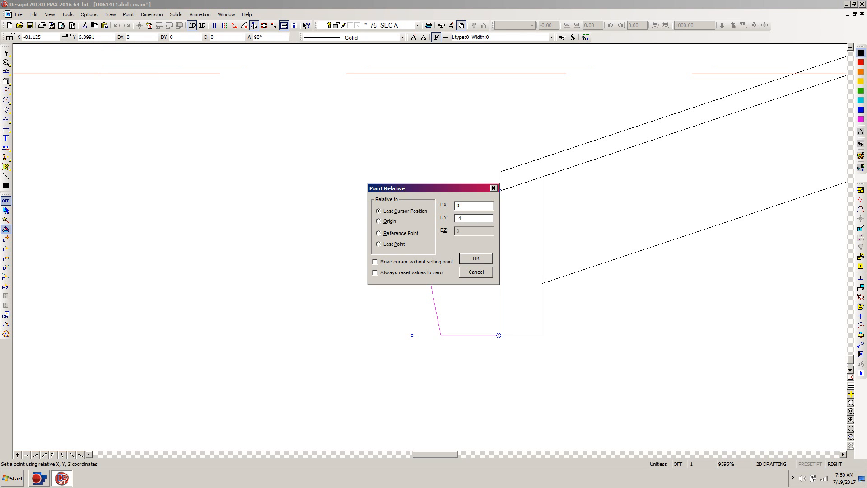
key(Return)
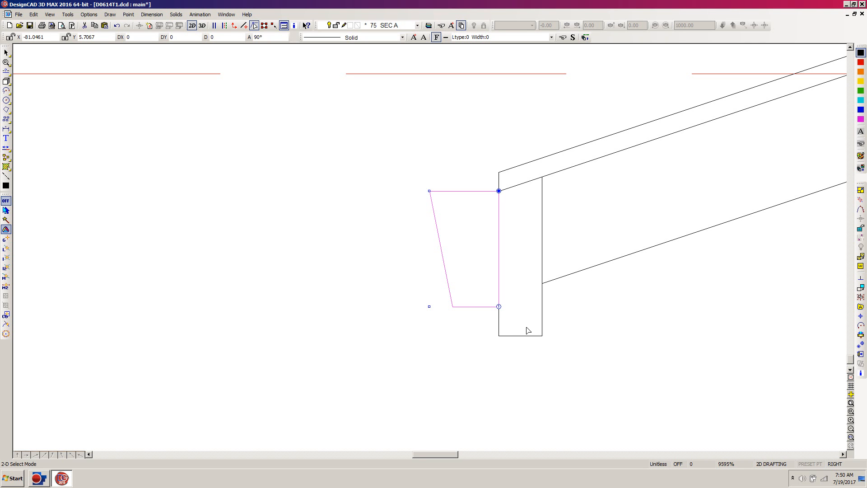
scroll(527, 331, down, 3)
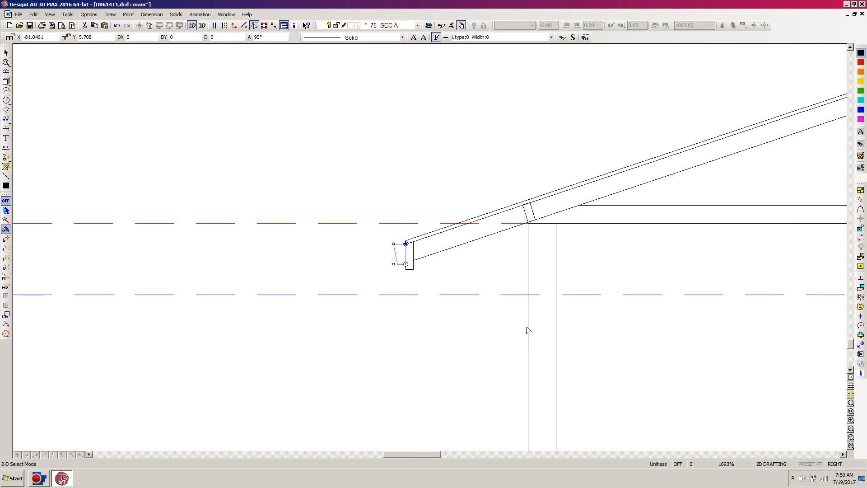
click(526, 330)
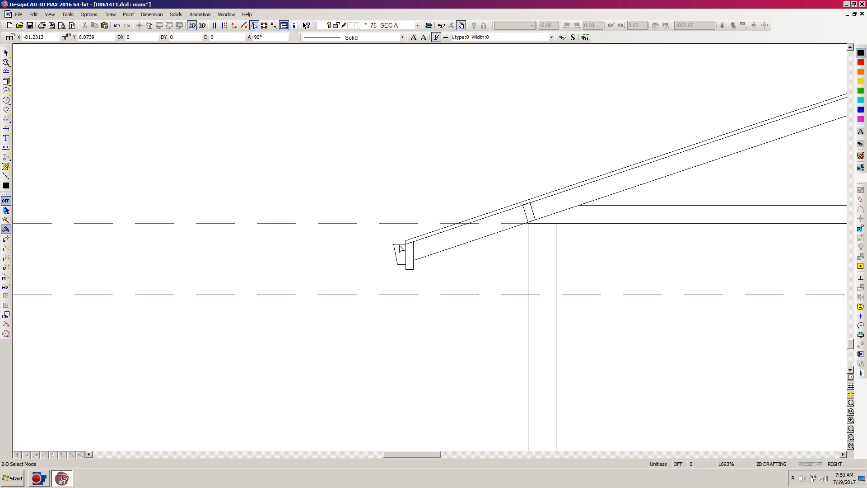
Explode the gutter symbol at the left fascia into separate lines.
key(z)
click(430, 221)
click(364, 279)
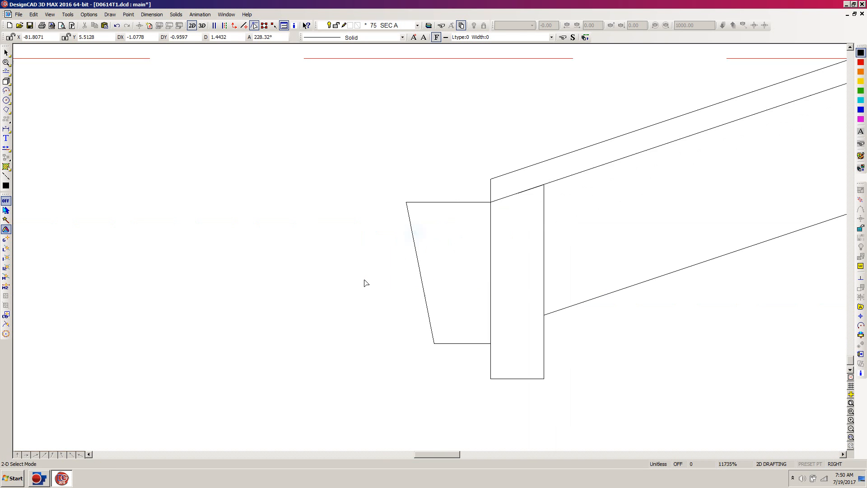
click(411, 233)
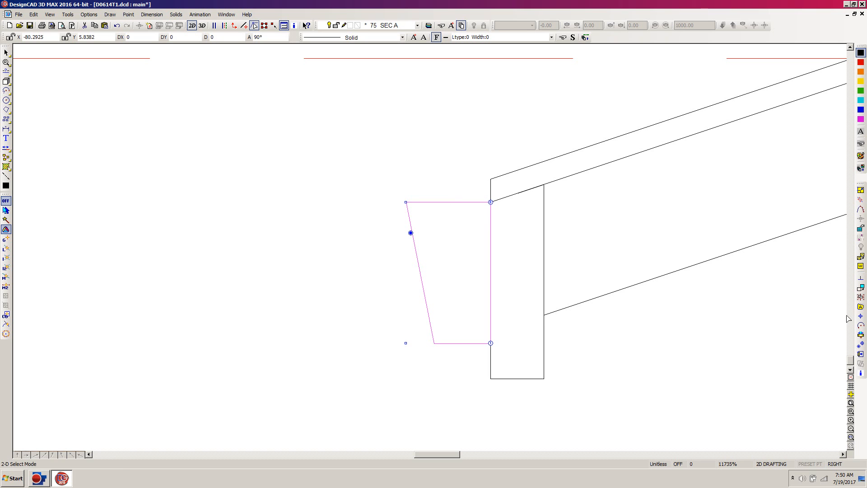
click(861, 297)
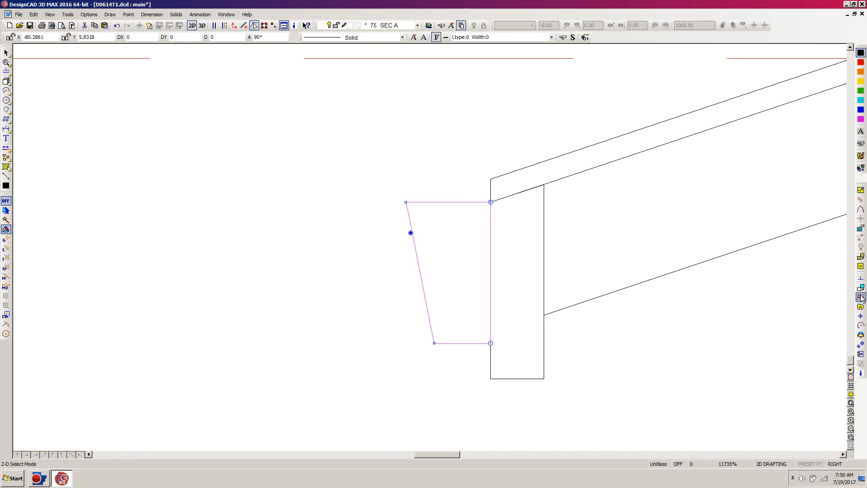
click(421, 274)
click(422, 274)
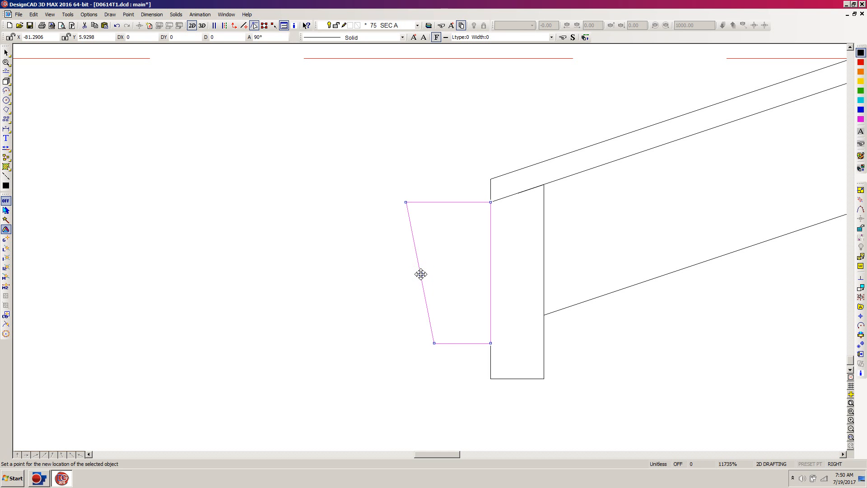
click(421, 274)
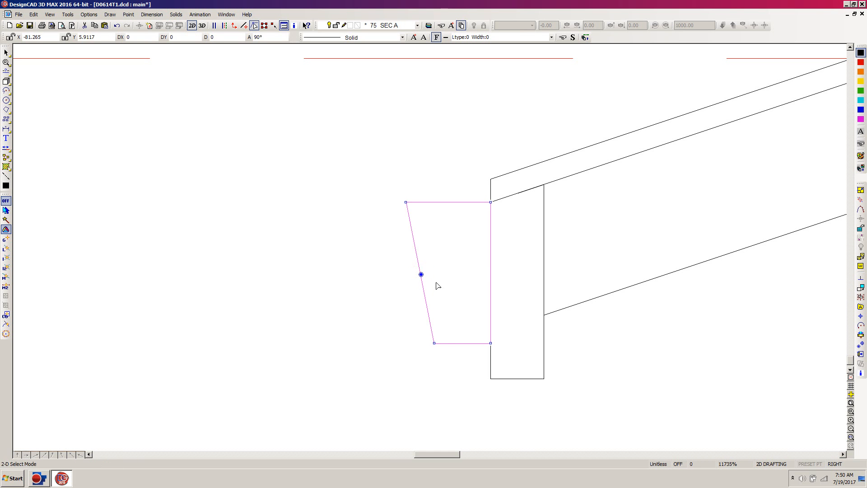
Delete the gutter's top line so that its profile is open.
click(464, 203)
click(464, 202)
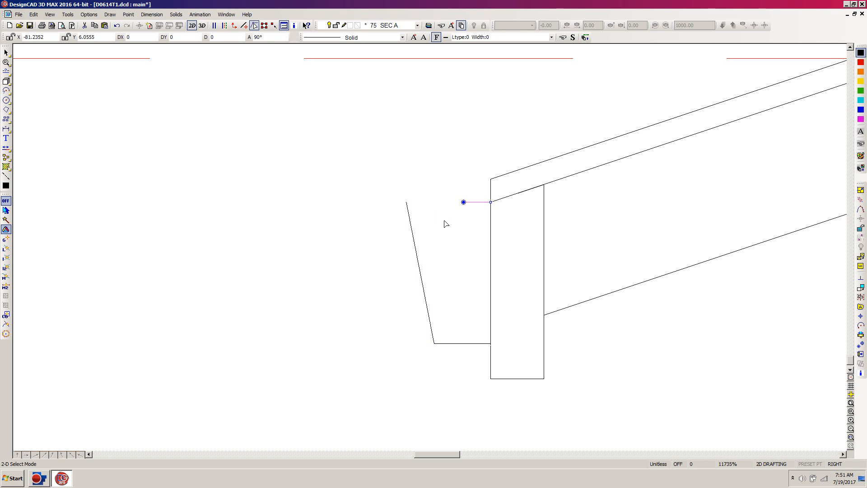
key(Delete)
Delete the right roof slope's end line, both sheathing lines and the top chord's lower edge.
scroll(493, 272, down, 5)
scroll(431, 250, down, 3)
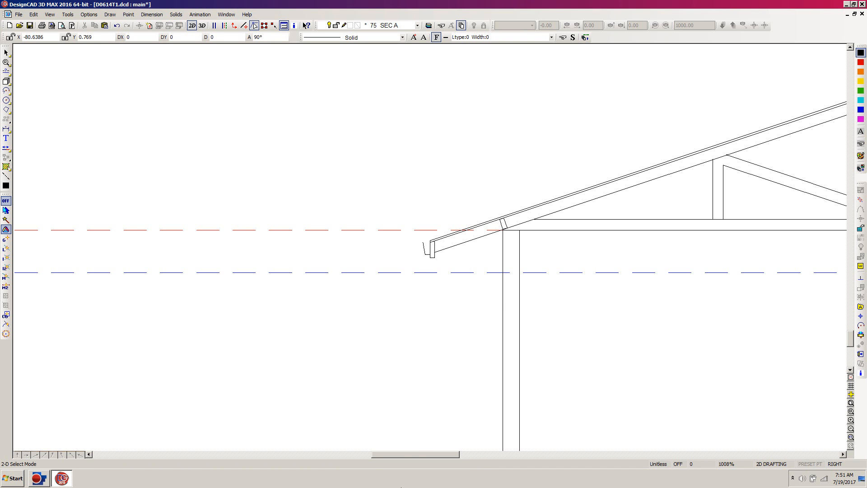
drag(403, 455, 443, 453)
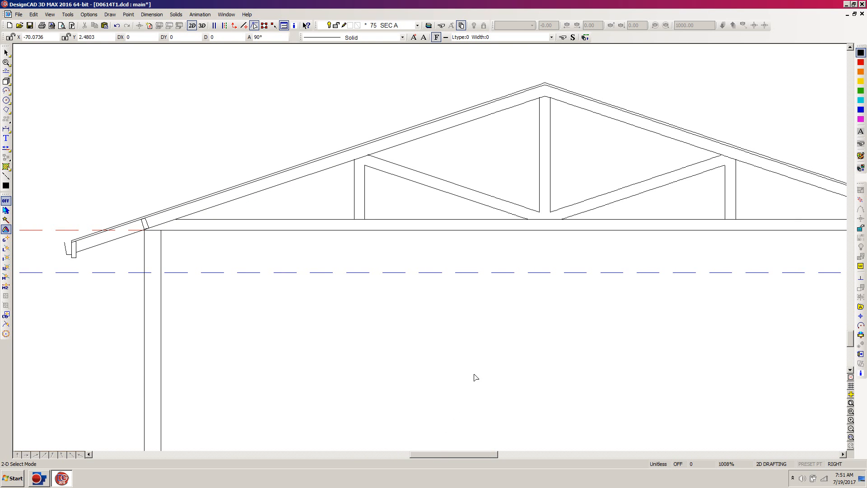
scroll(501, 360, down, 1)
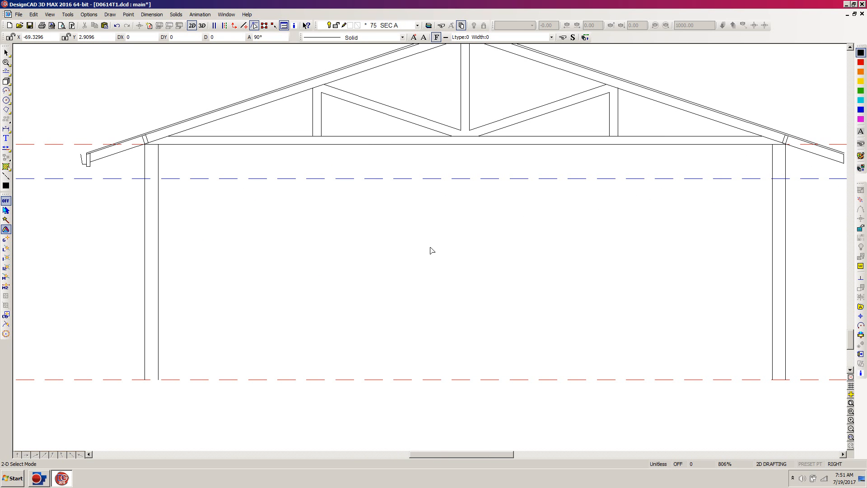
scroll(432, 250, down, 1)
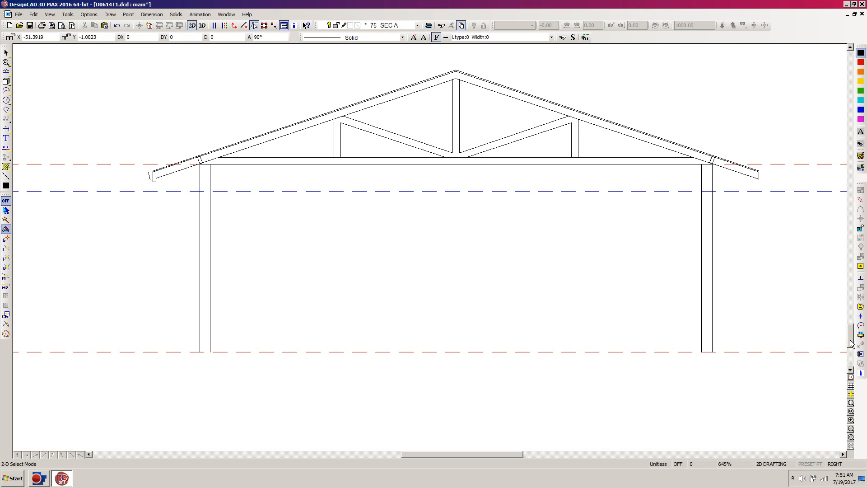
scroll(850, 340, up, 2)
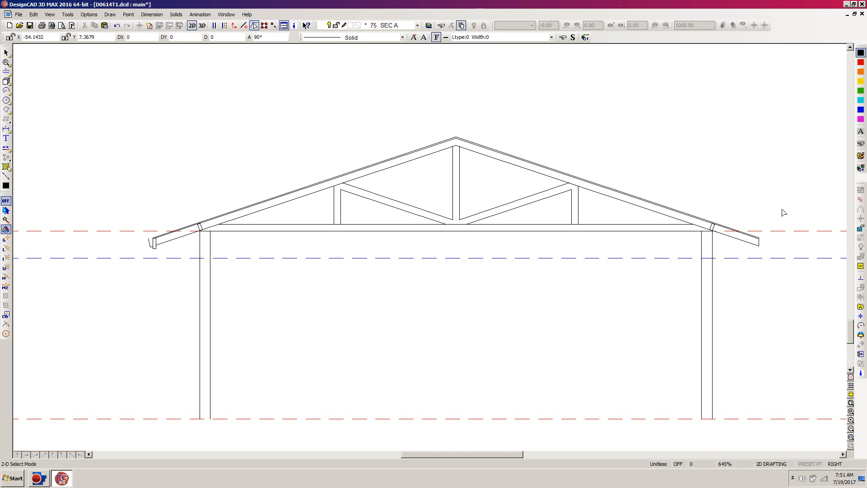
click(767, 242)
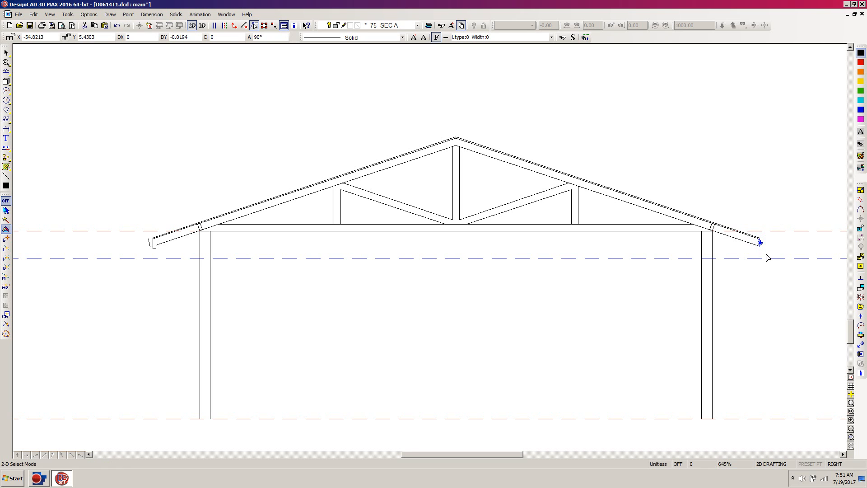
key(Delete)
click(649, 198)
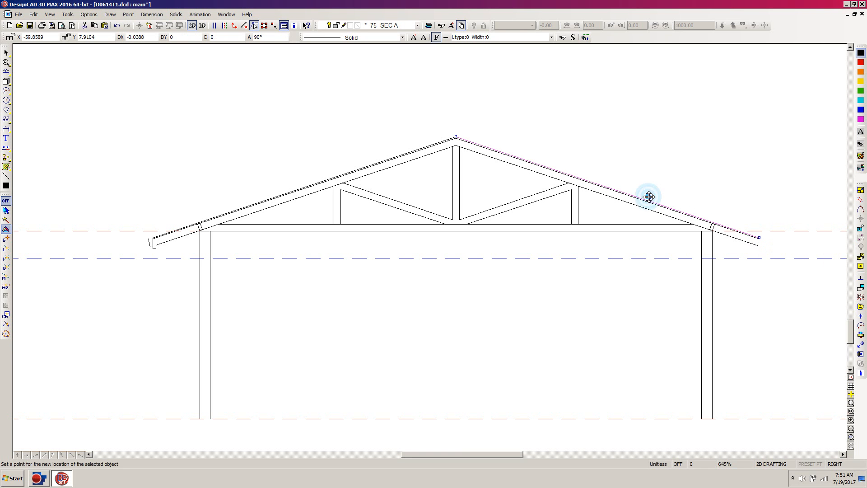
click(678, 211)
key(Delete)
click(653, 208)
key(Delete)
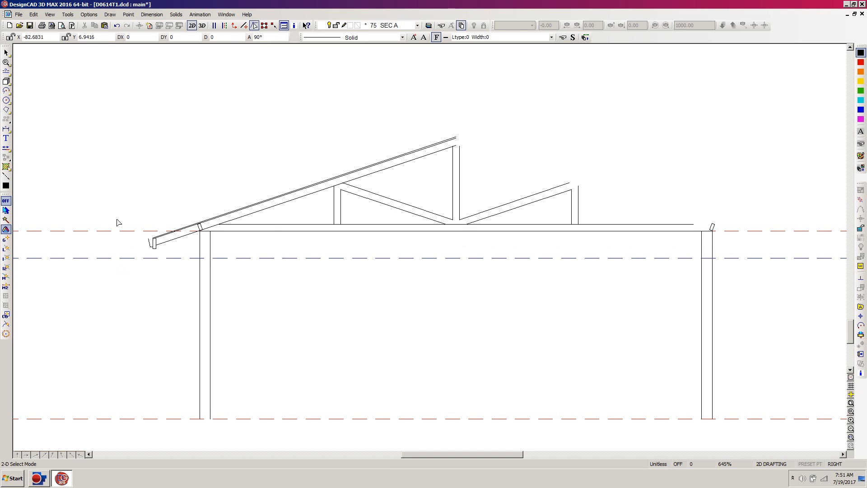
Select the left gutter, fascia and both roof sheathing lines, and set the selection handle at the left wall's inner upper corner.
drag(108, 275, 179, 199)
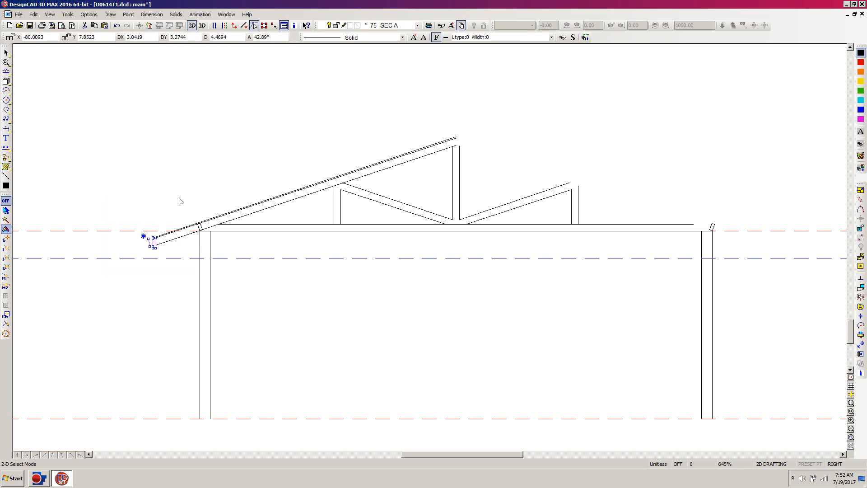
click(372, 167)
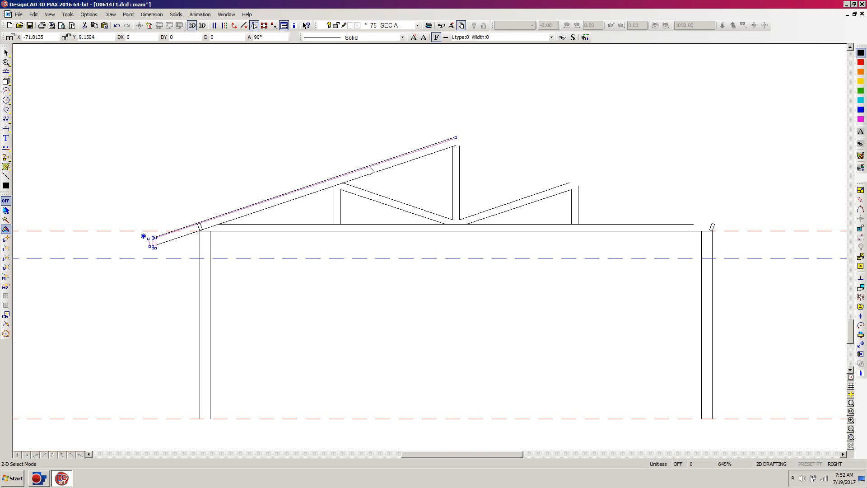
click(310, 180)
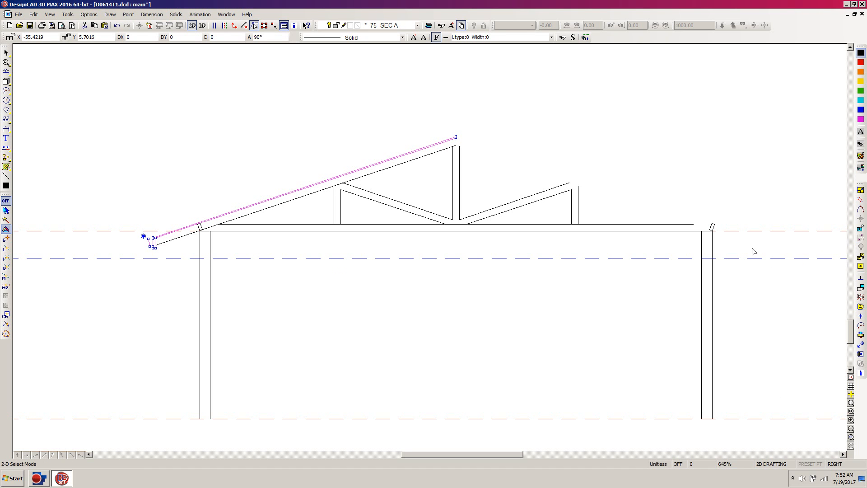
click(861, 346)
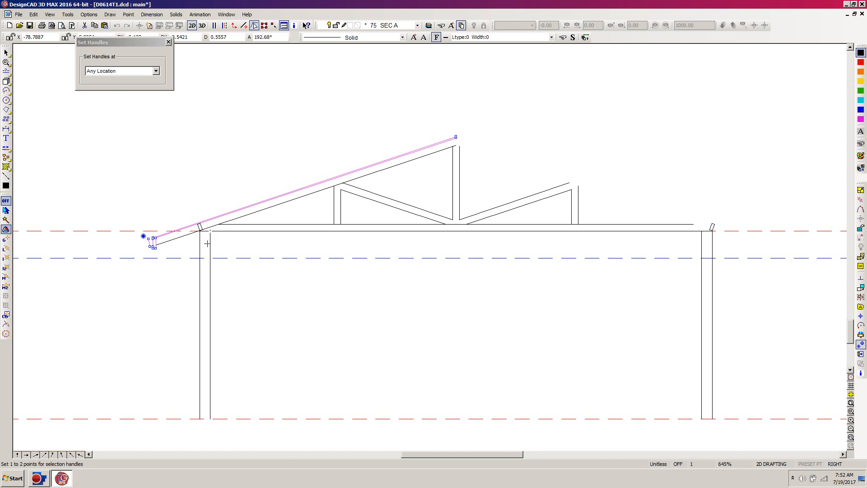
click(210, 231)
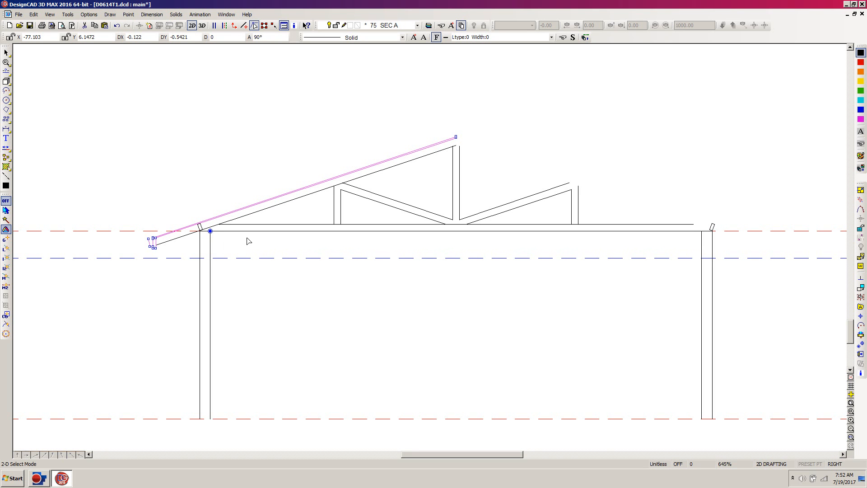
Add the left top chord's lower edge to the selection and mirror a copy normal to the X axis at the right wall's inner upper corner.
key(ctrl+m)
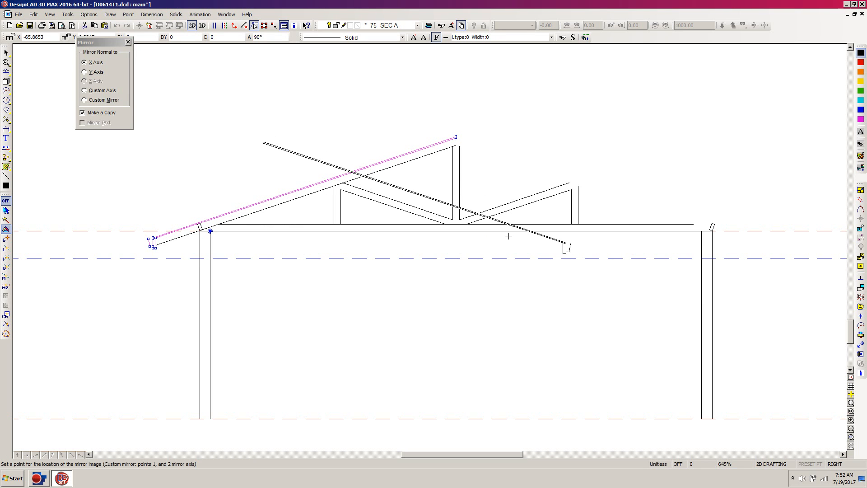
key(Escape)
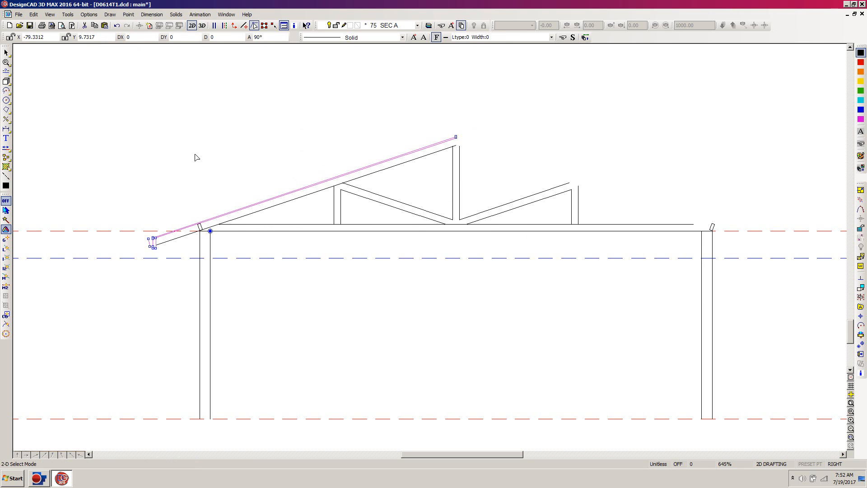
click(295, 200)
key(m)
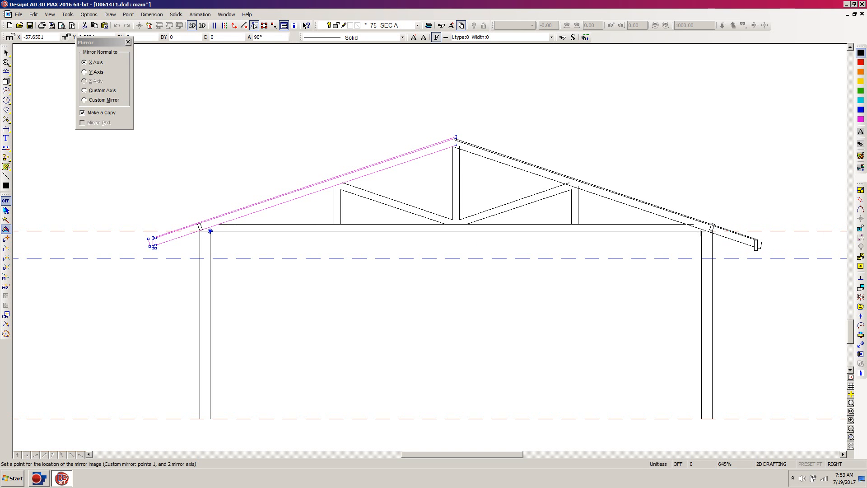
click(701, 232)
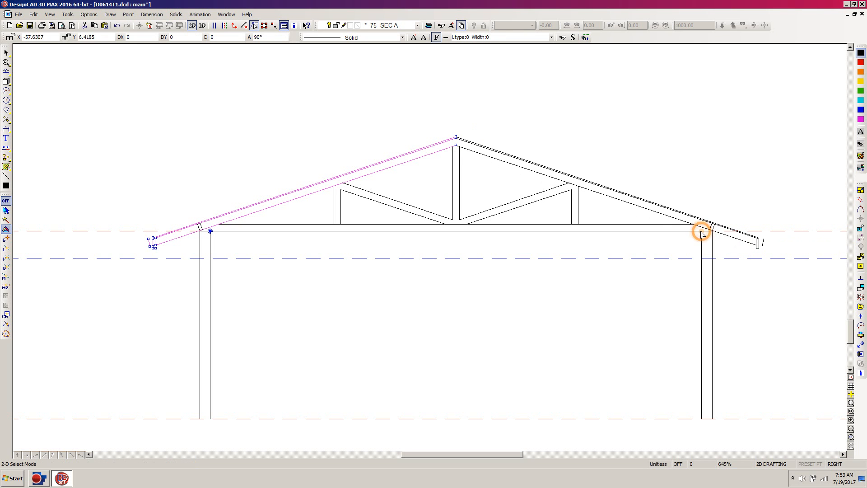
key(Escape)
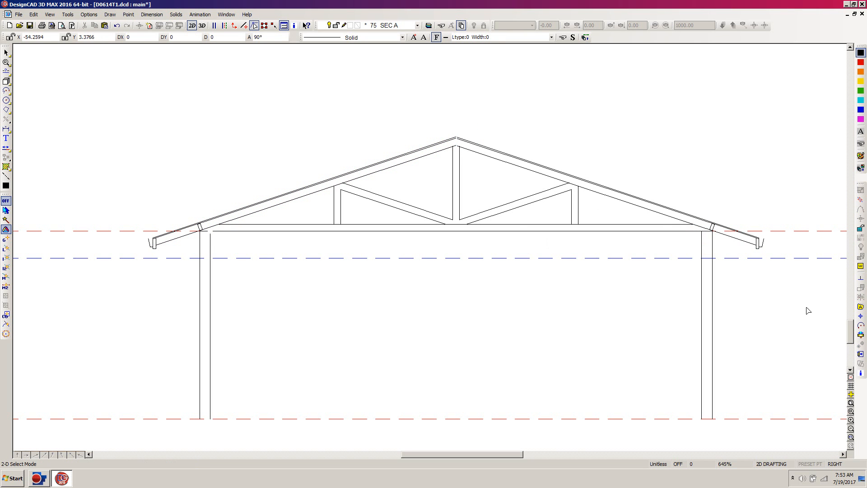